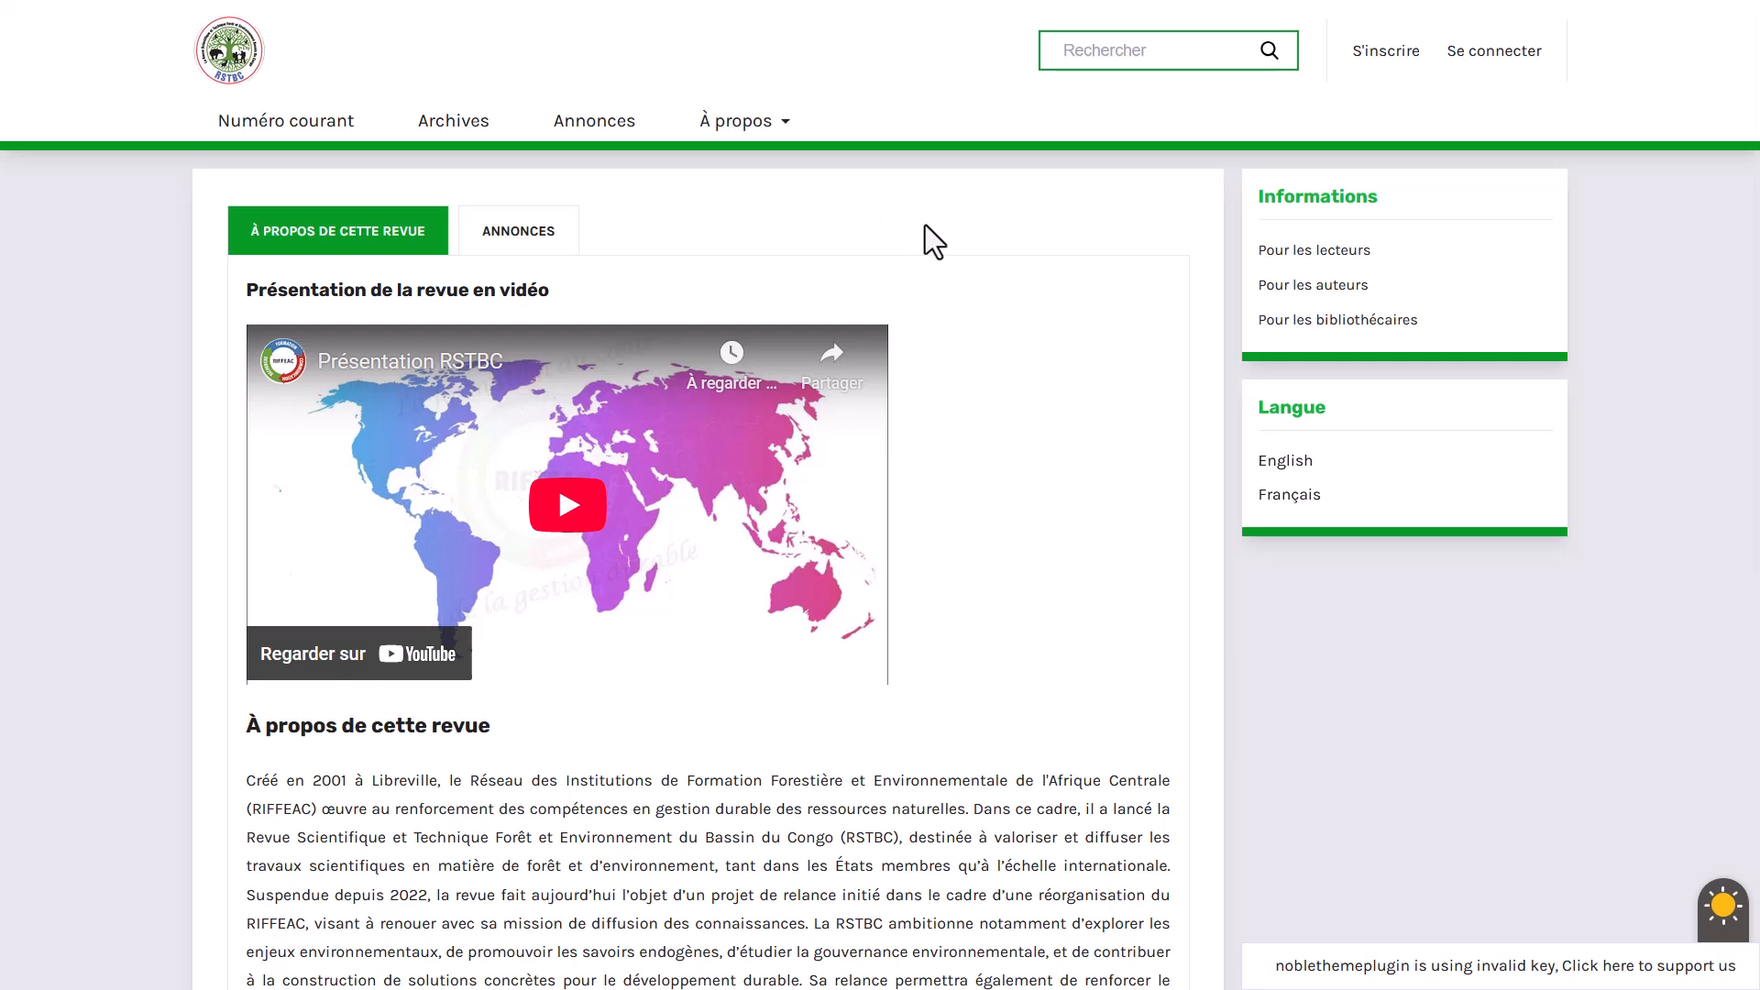
Sign in to the journal with the reviewer's username and the saved account password
{"action": "left_click", "coordinate": [1487, 53]}
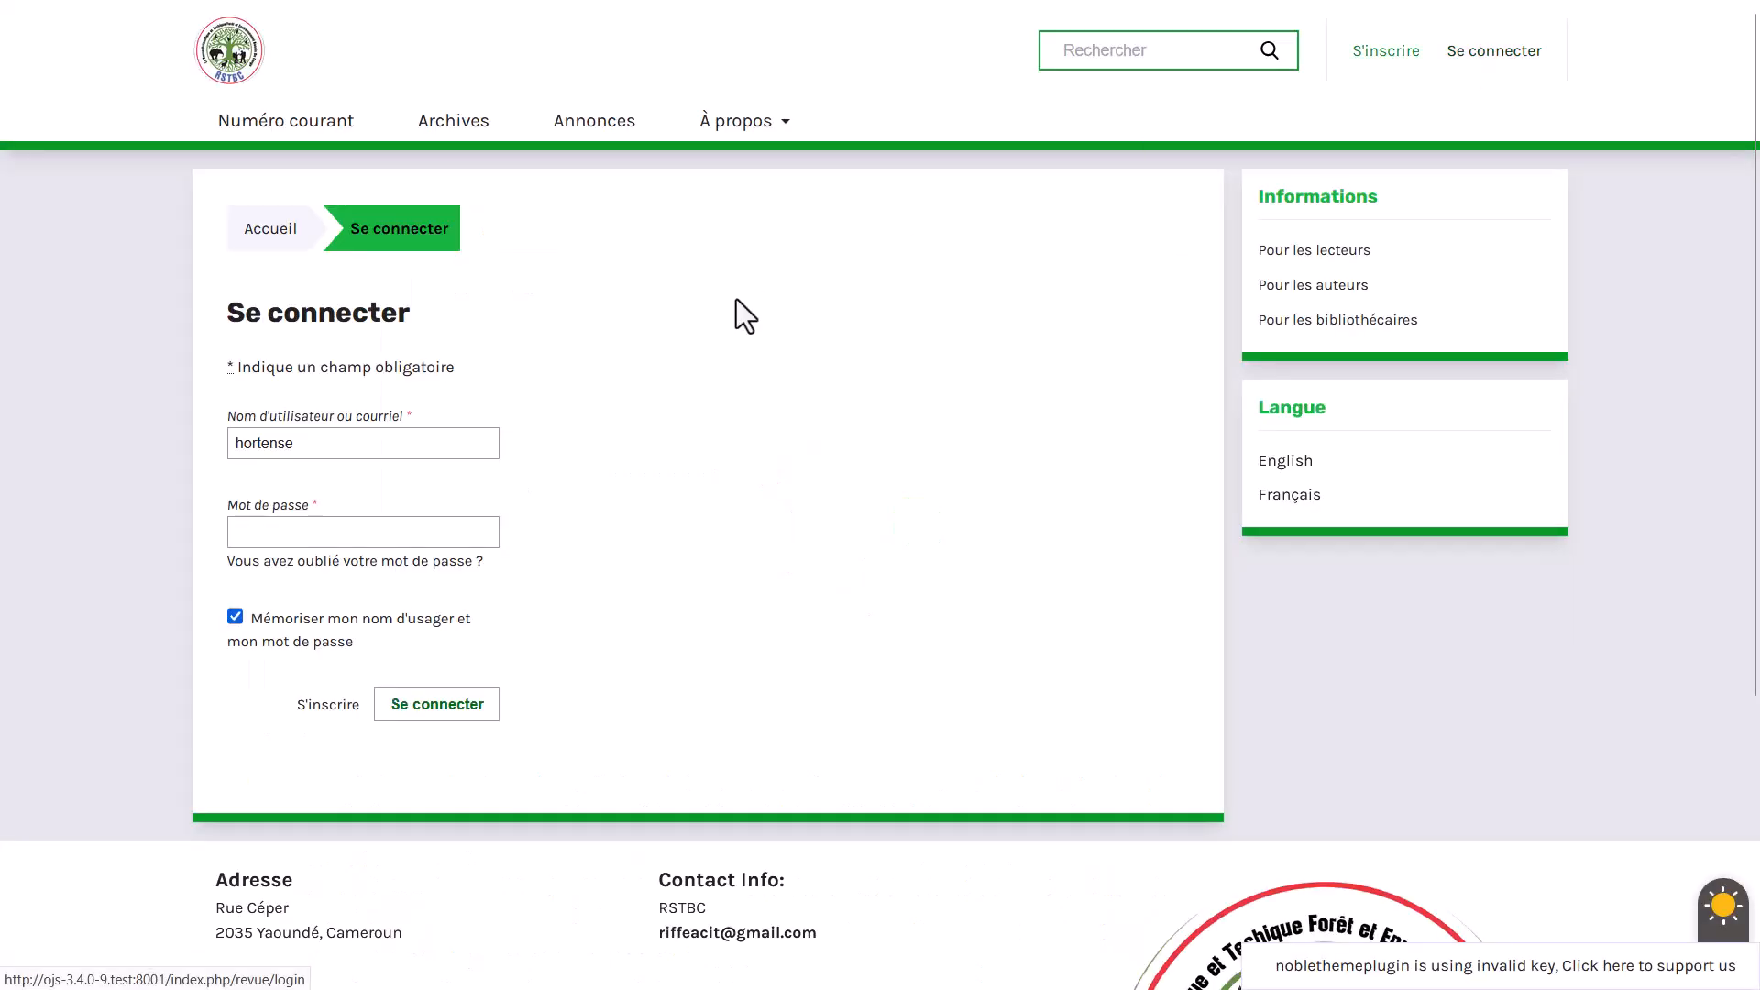
{"action": "double_click", "coordinate": [247, 444]}
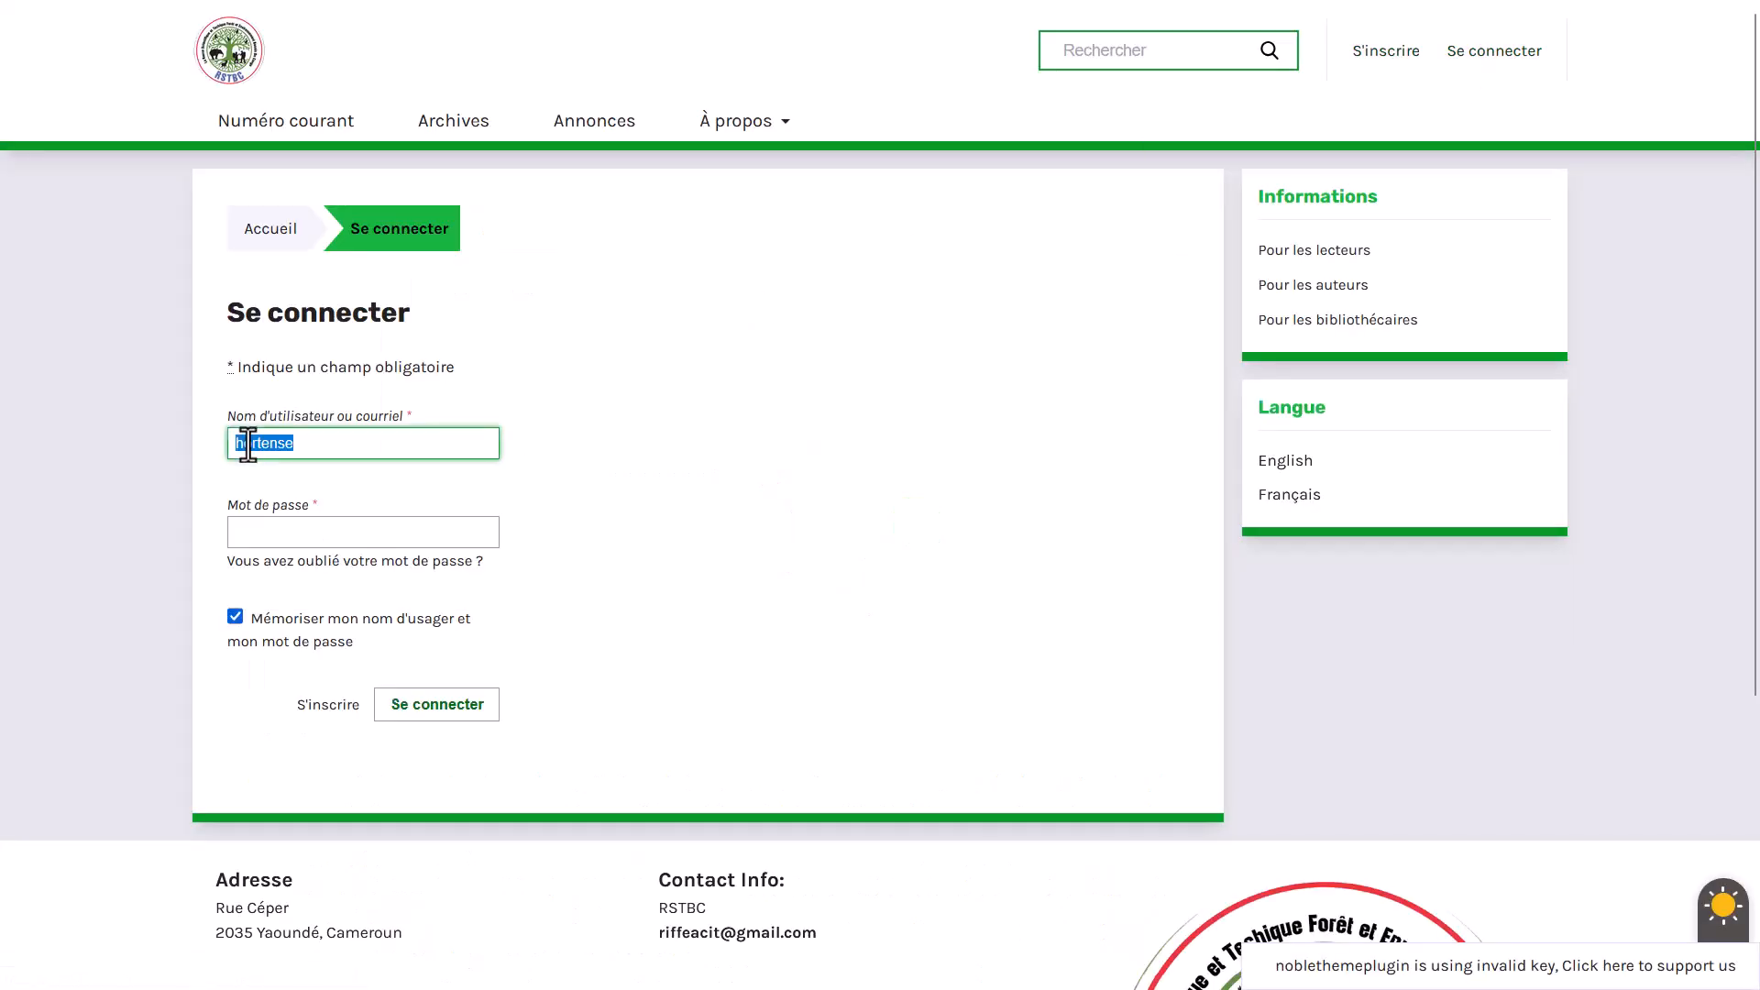
{"action": "type", "text": "hortense"}
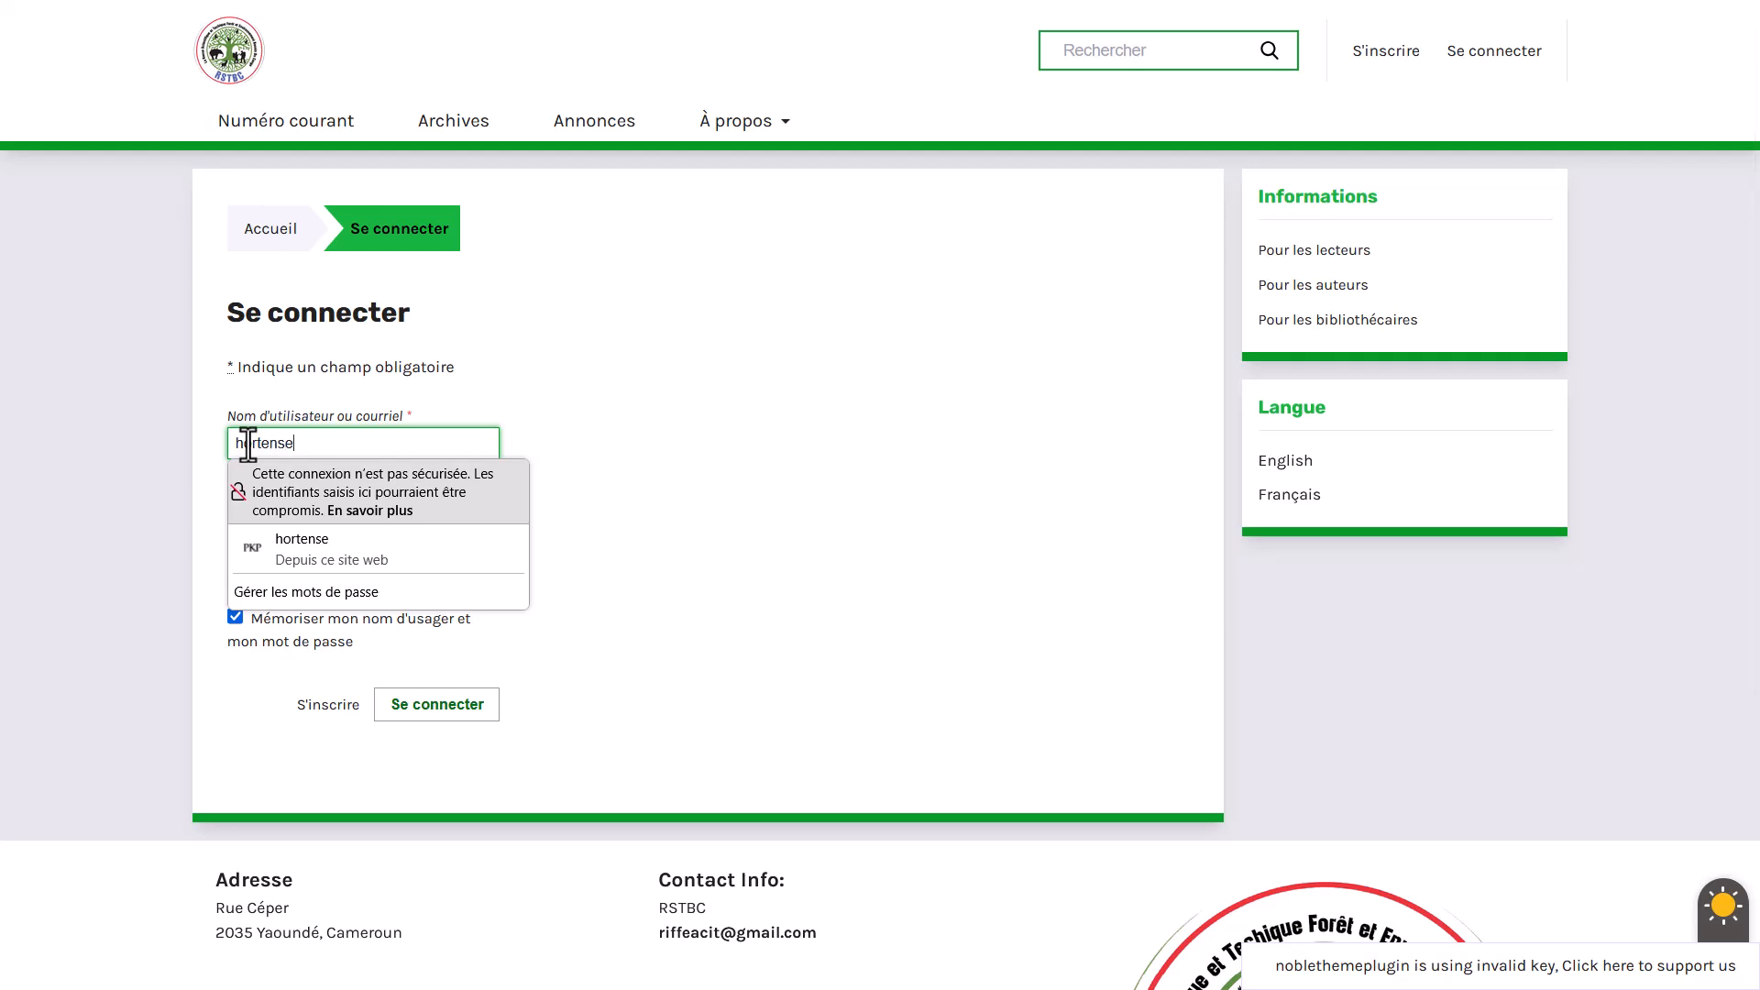
{"action": "left_click", "coordinate": [311, 554]}
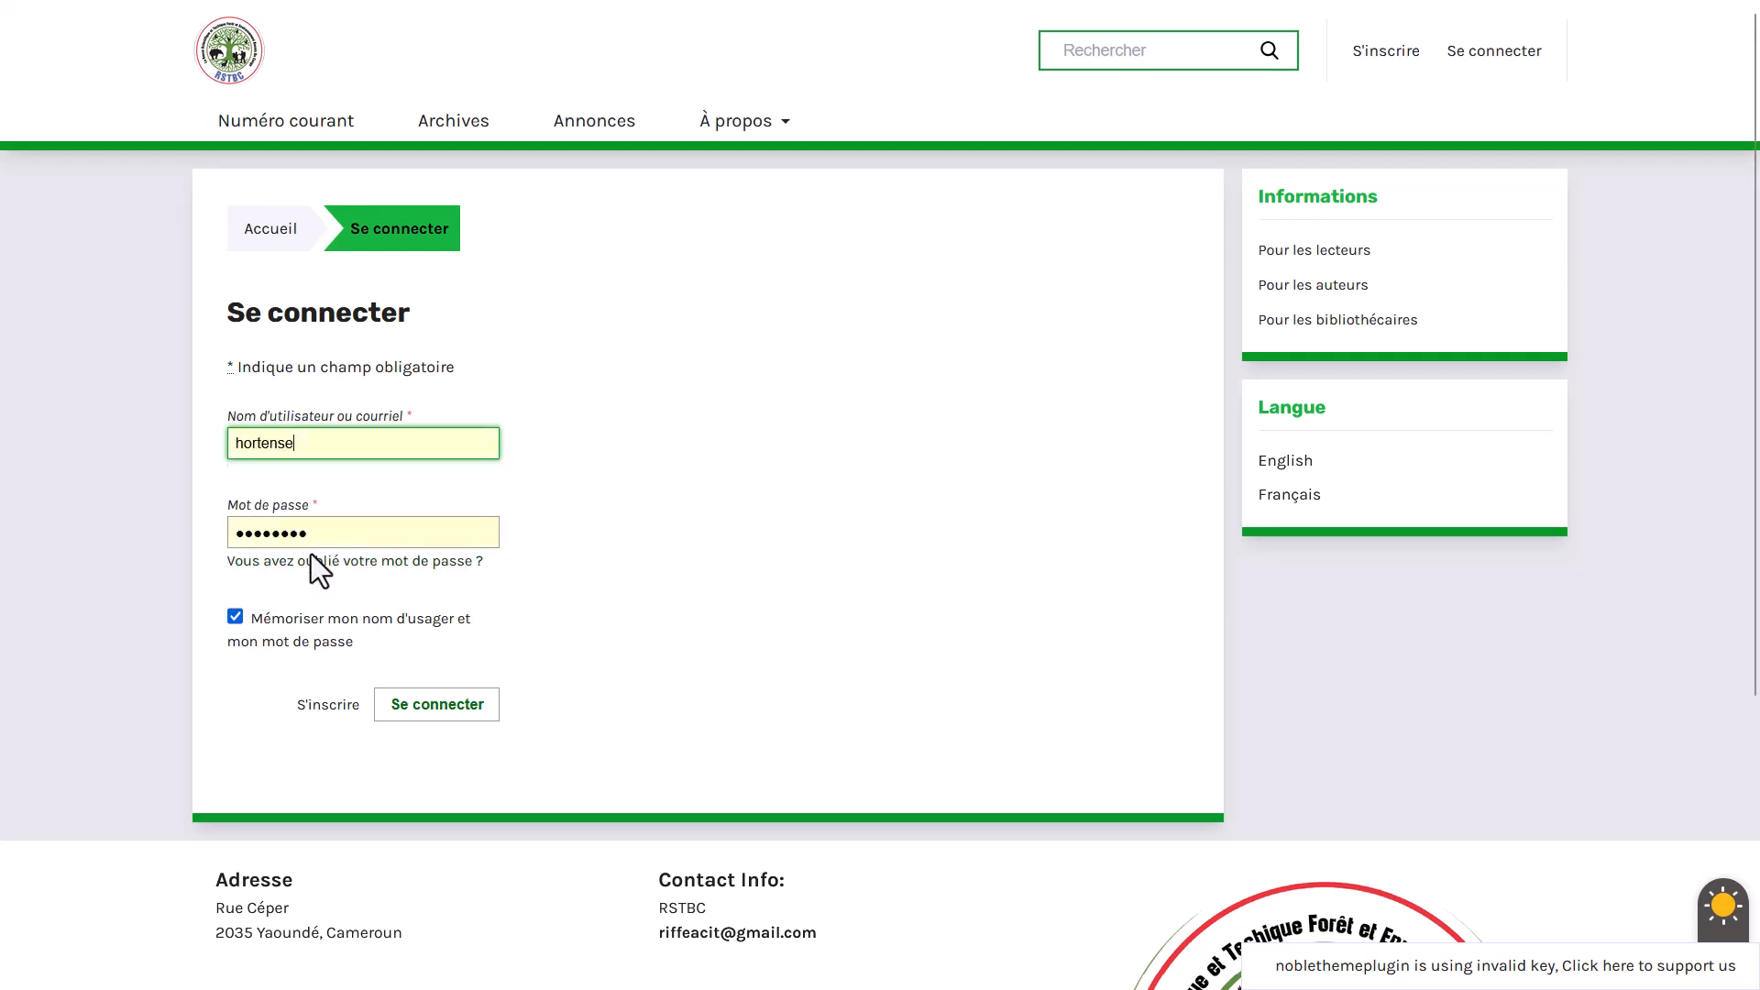
{"action": "left_click", "coordinate": [443, 717]}
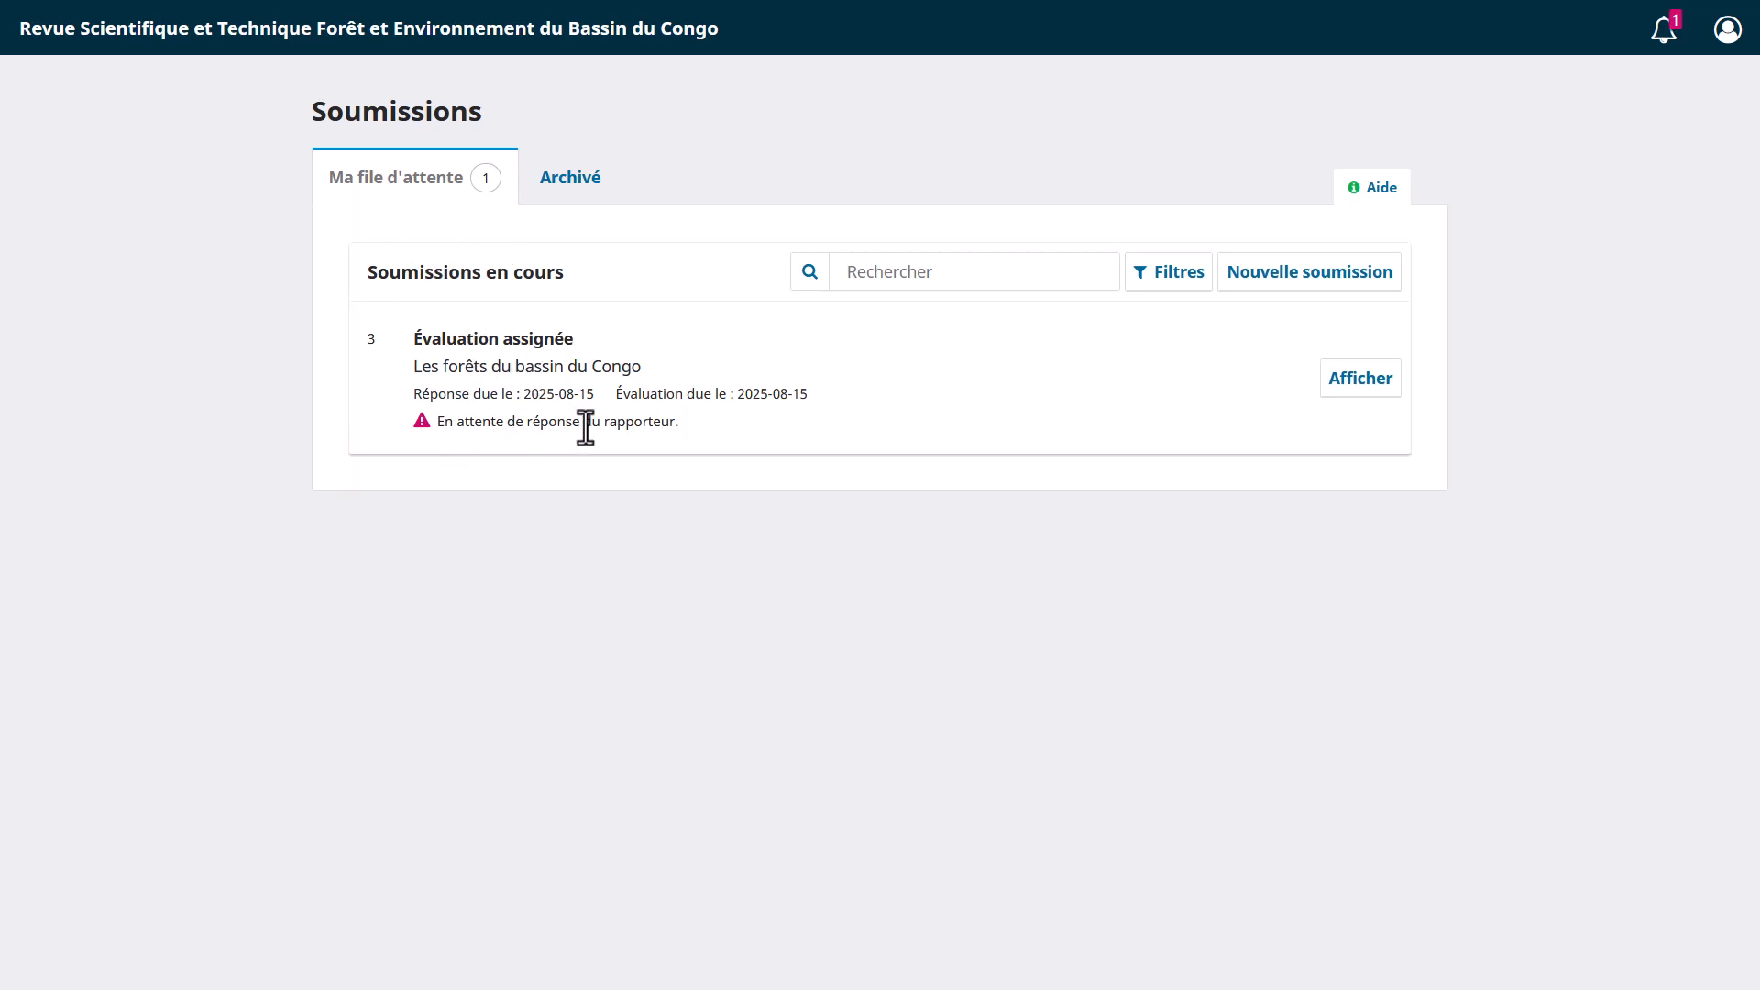
Open the assigned evaluation of "Les forêts du bassin du Congo" and check its full submission details
{"action": "left_click", "coordinate": [1370, 392]}
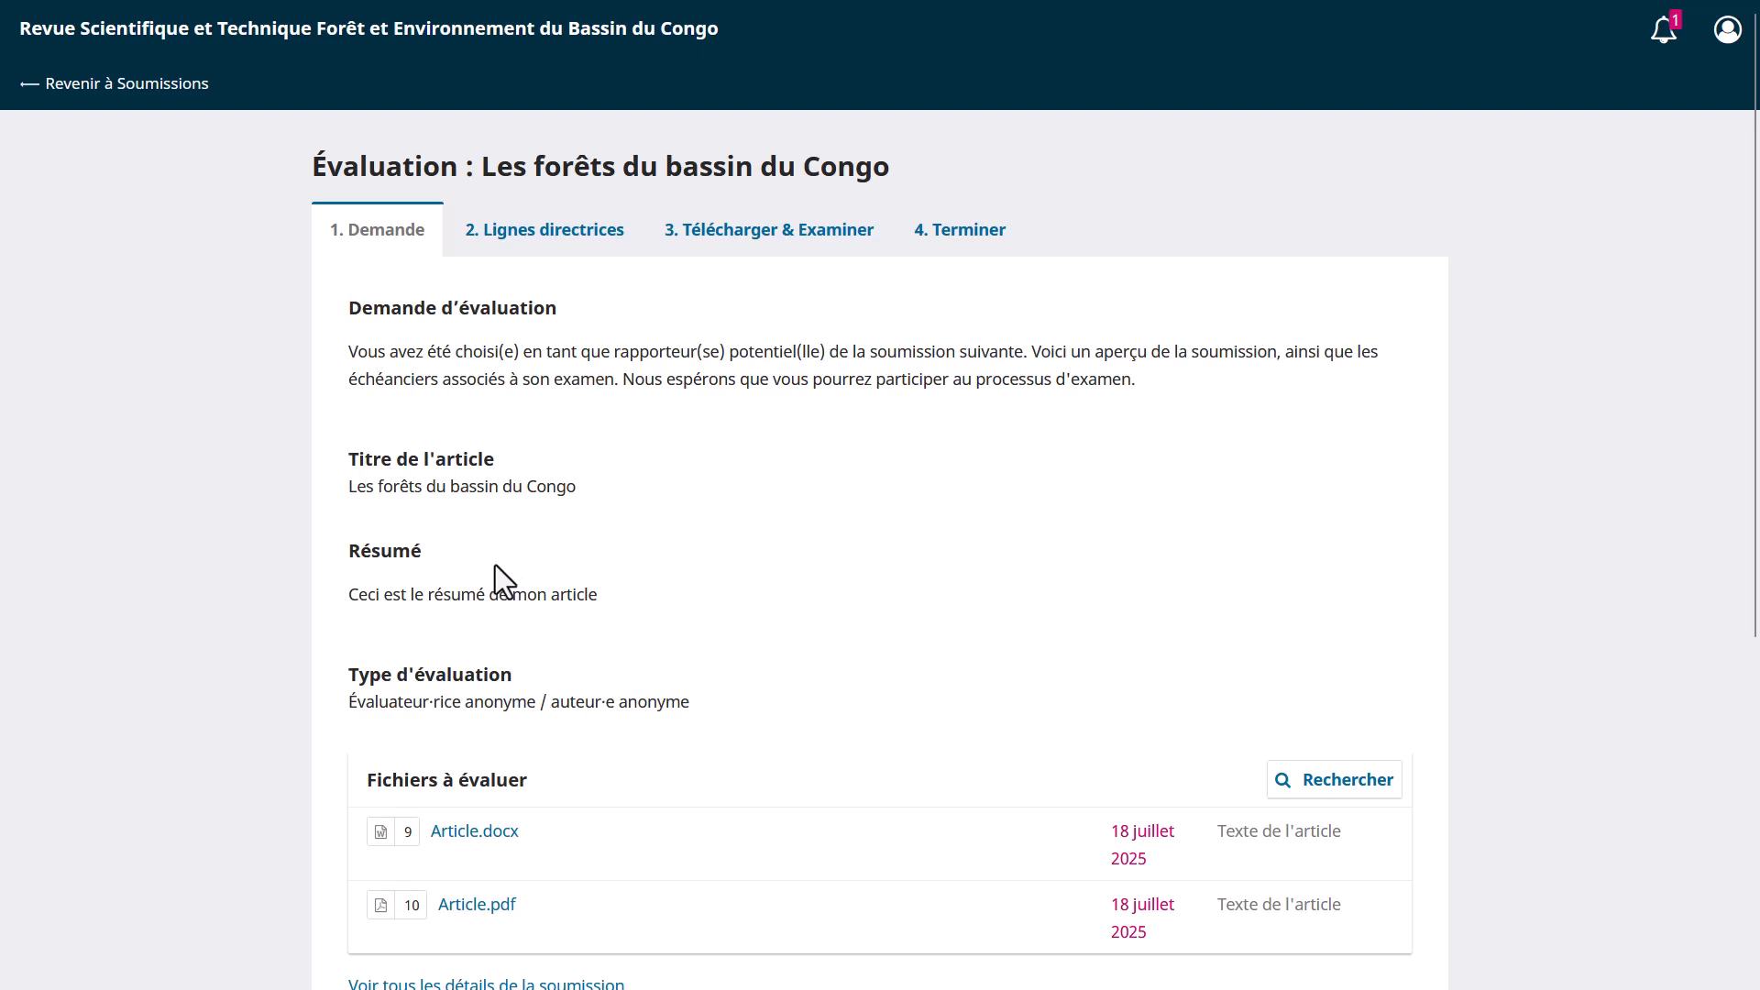
{"action": "scroll", "coordinate": [532, 613], "scroll_direction": "down", "scroll_amount": 1}
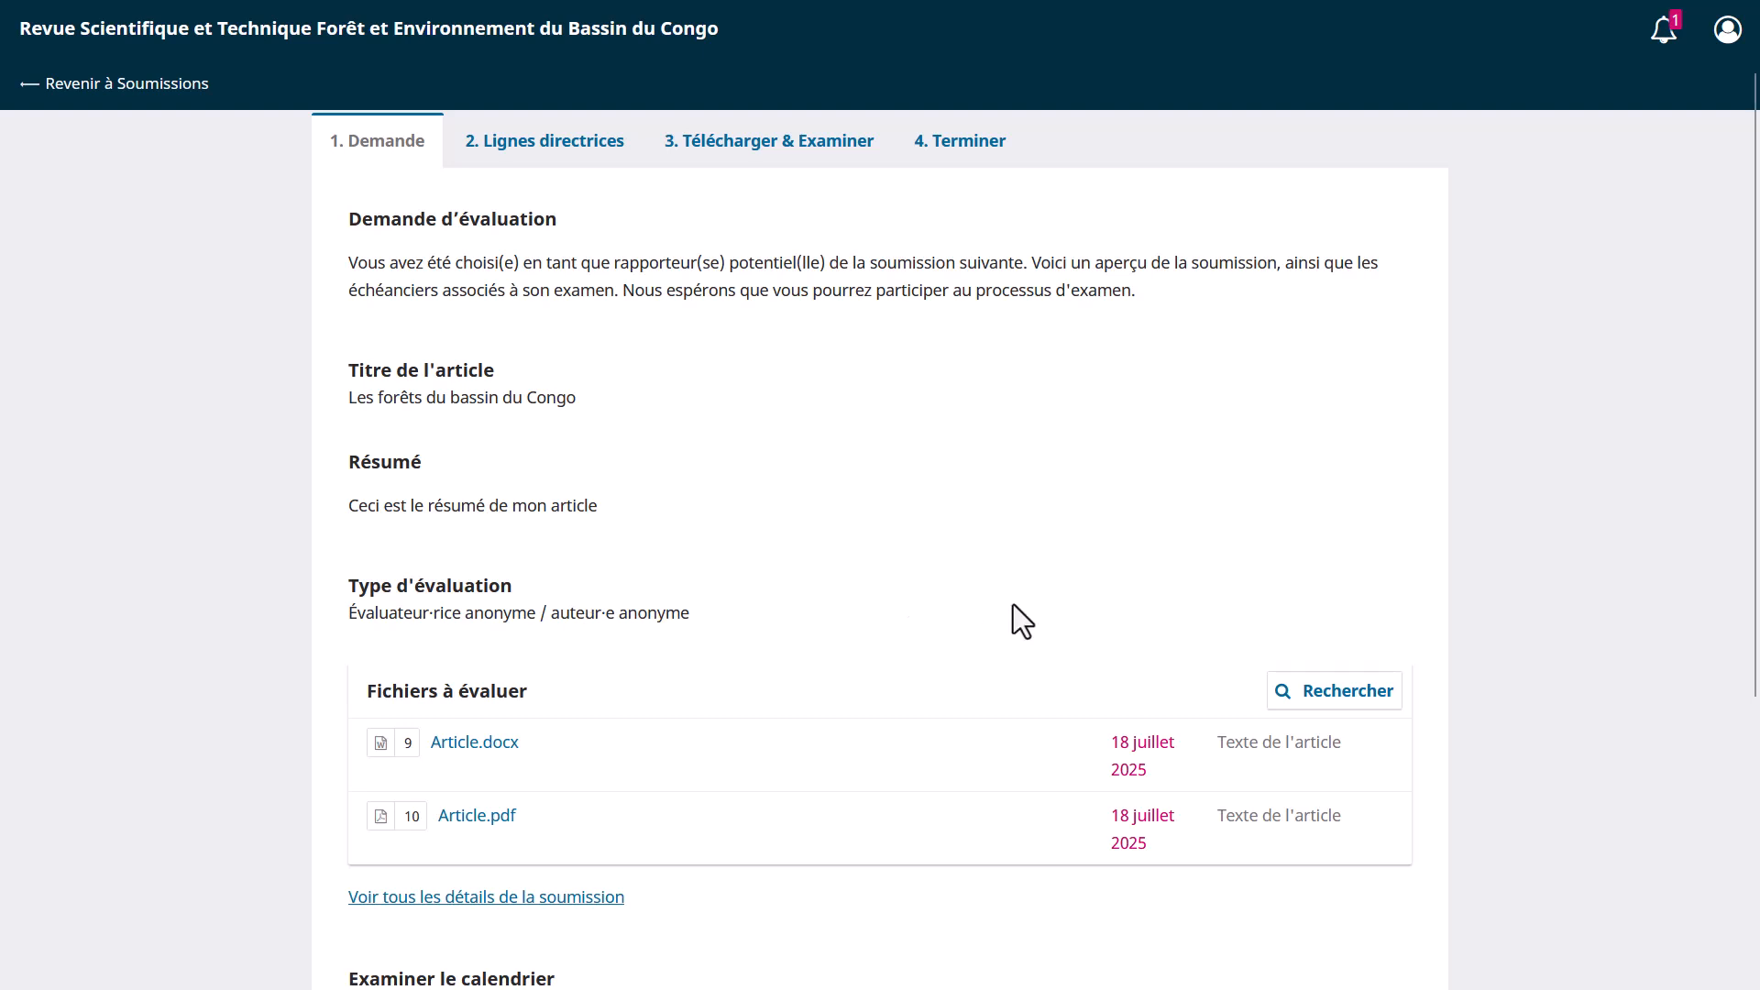
{"action": "scroll", "coordinate": [1015, 605], "scroll_direction": "down", "scroll_amount": 2}
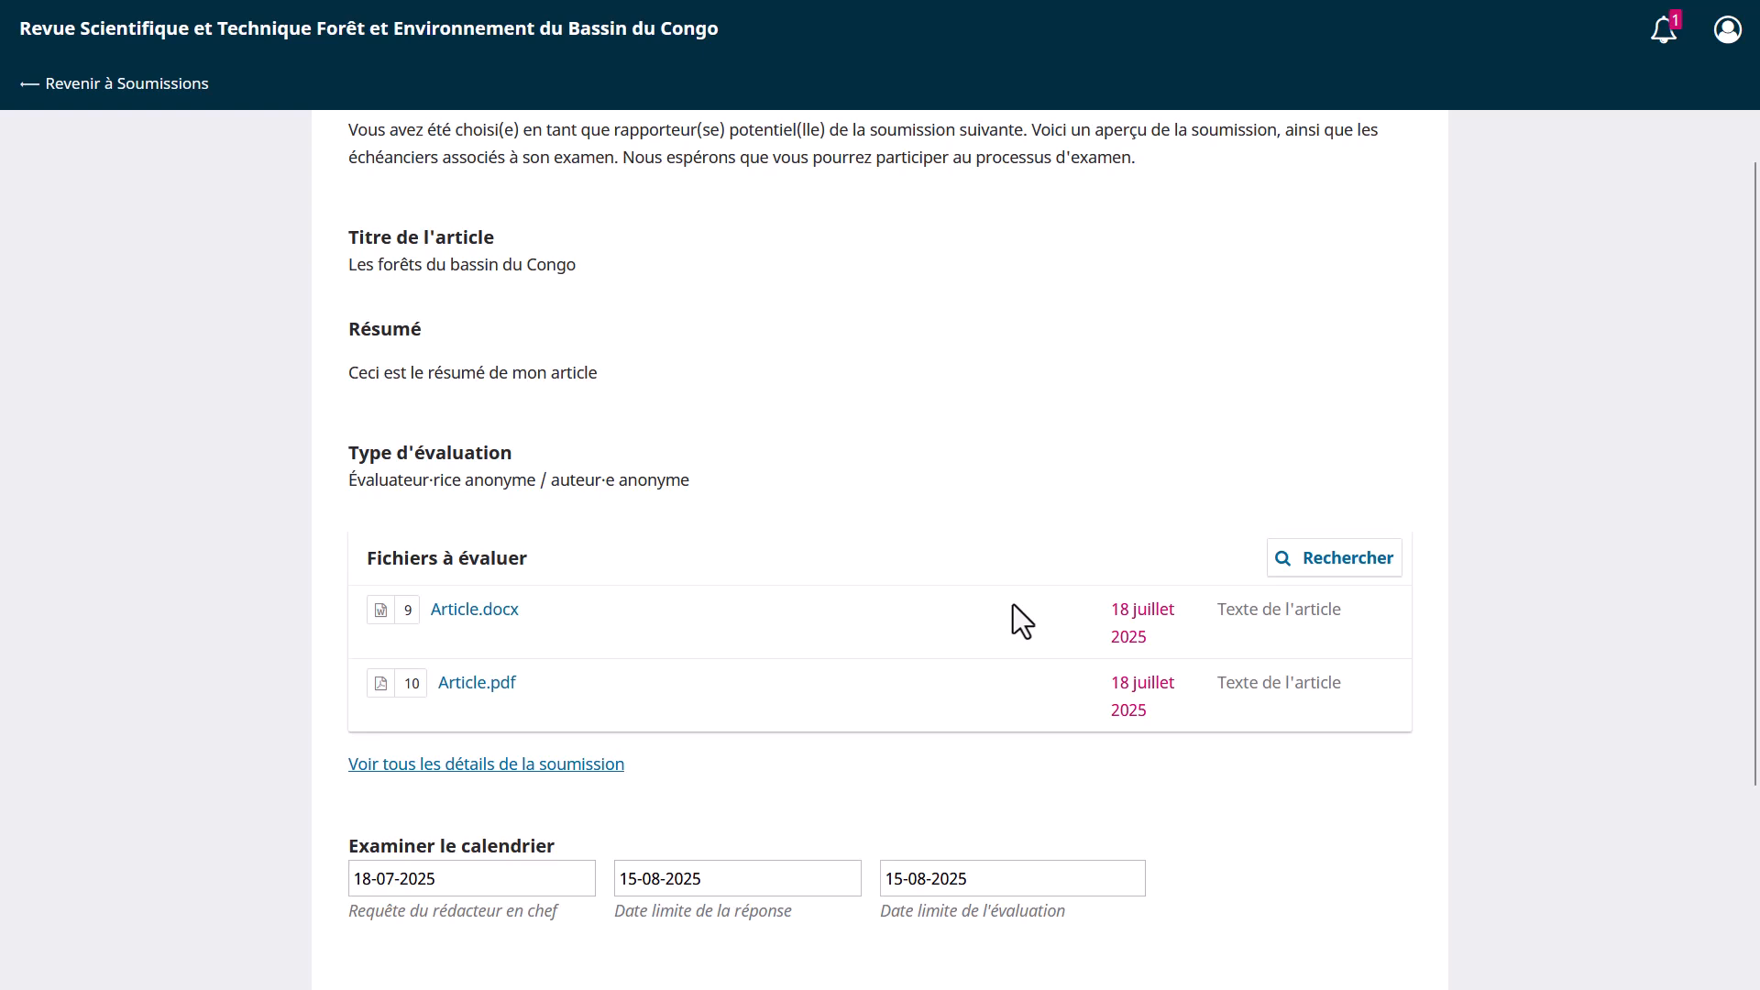
{"action": "scroll", "coordinate": [1014, 622], "scroll_direction": "down", "scroll_amount": 2}
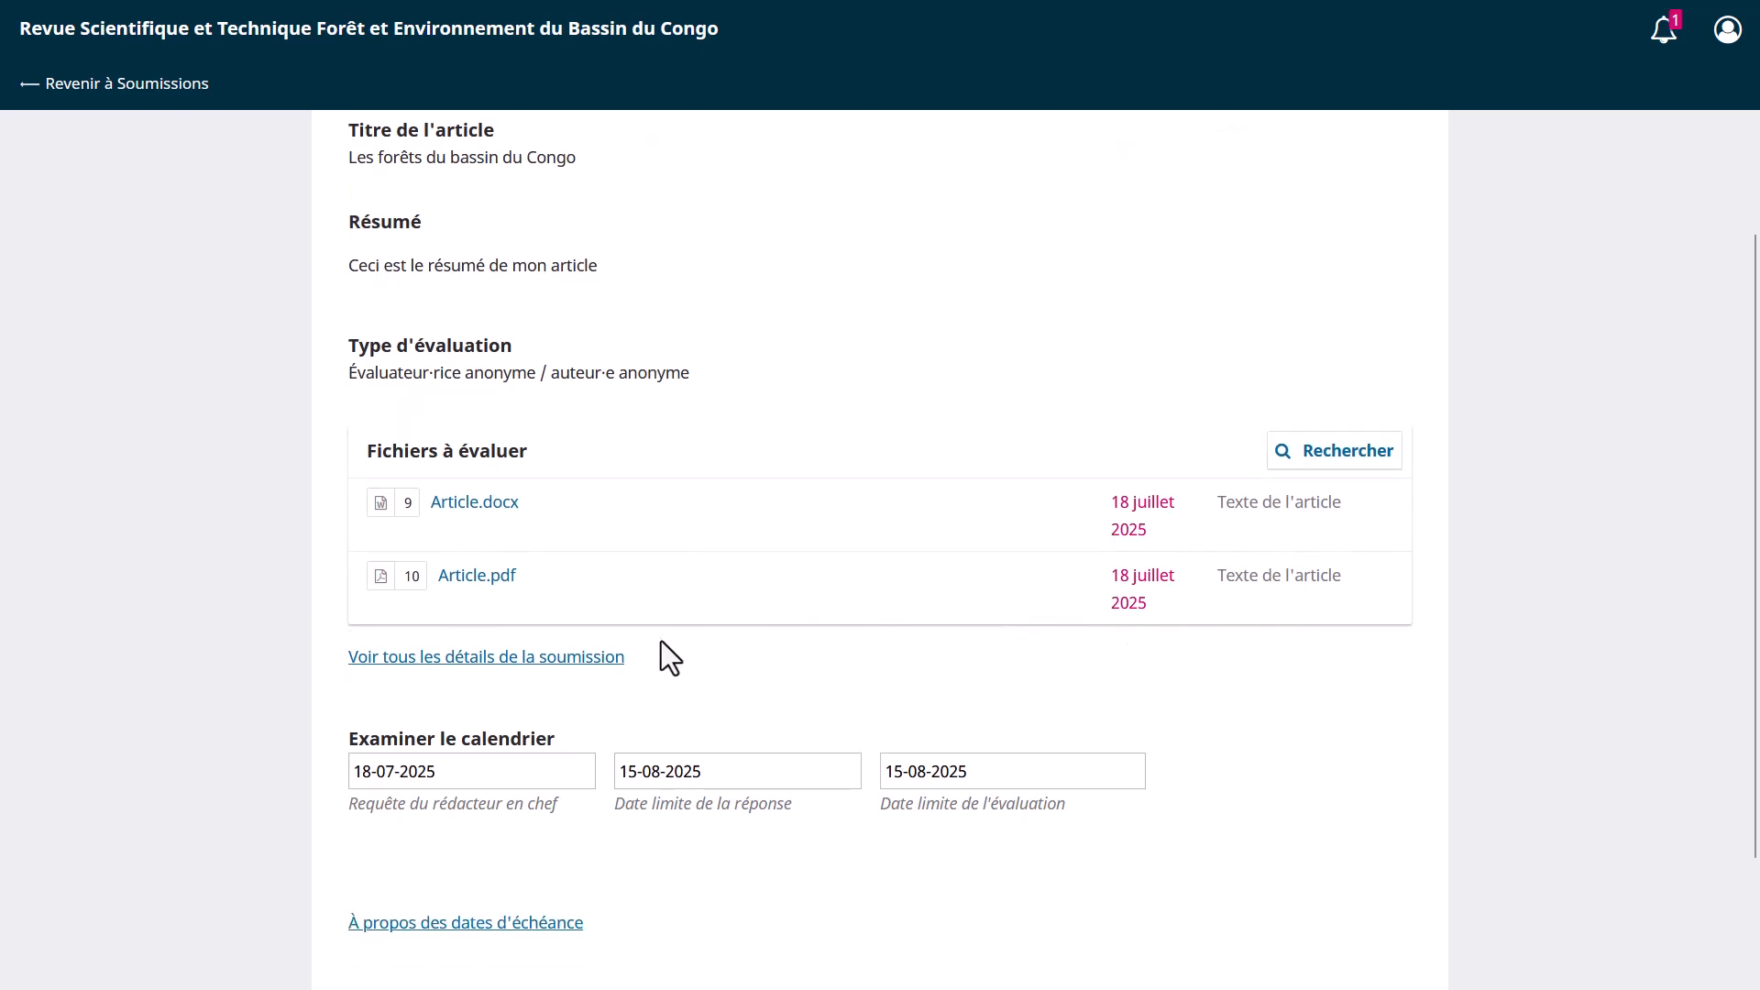
{"action": "left_click", "coordinate": [532, 666]}
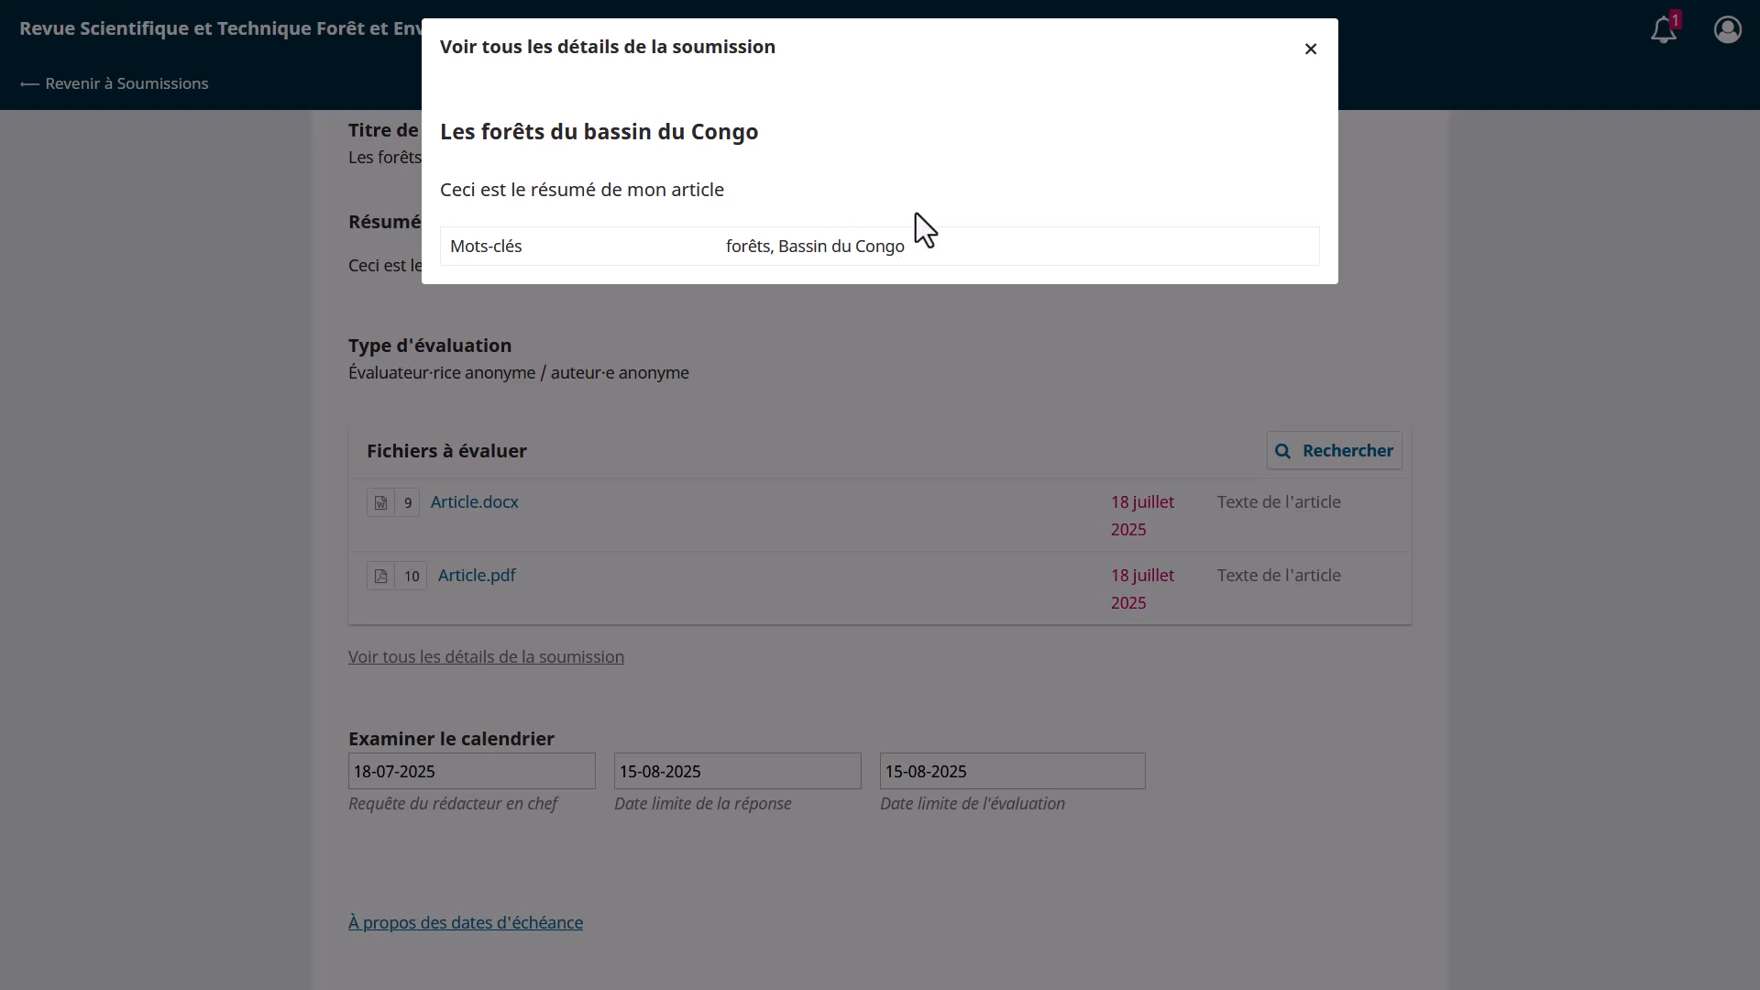
{"action": "left_click", "coordinate": [1311, 50]}
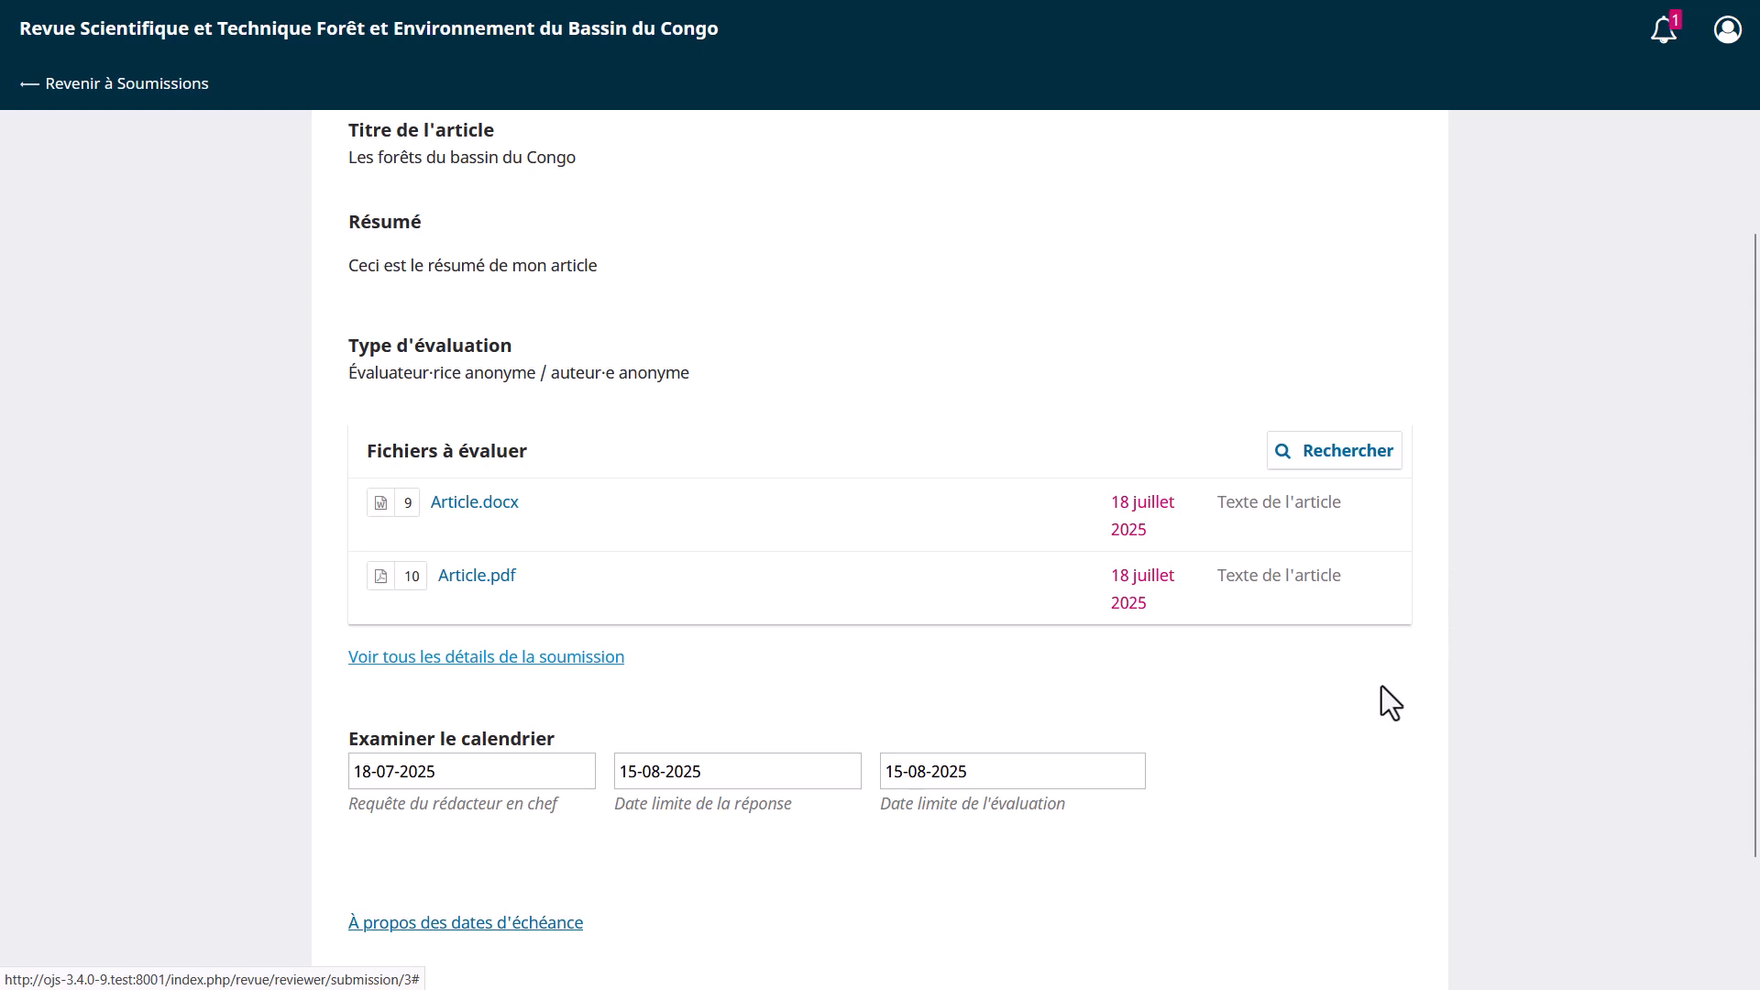
Accept the review request with consent to data collection, and continue past the reviewer guidelines to step 3
{"action": "scroll", "coordinate": [1391, 703], "scroll_direction": "down", "scroll_amount": 1}
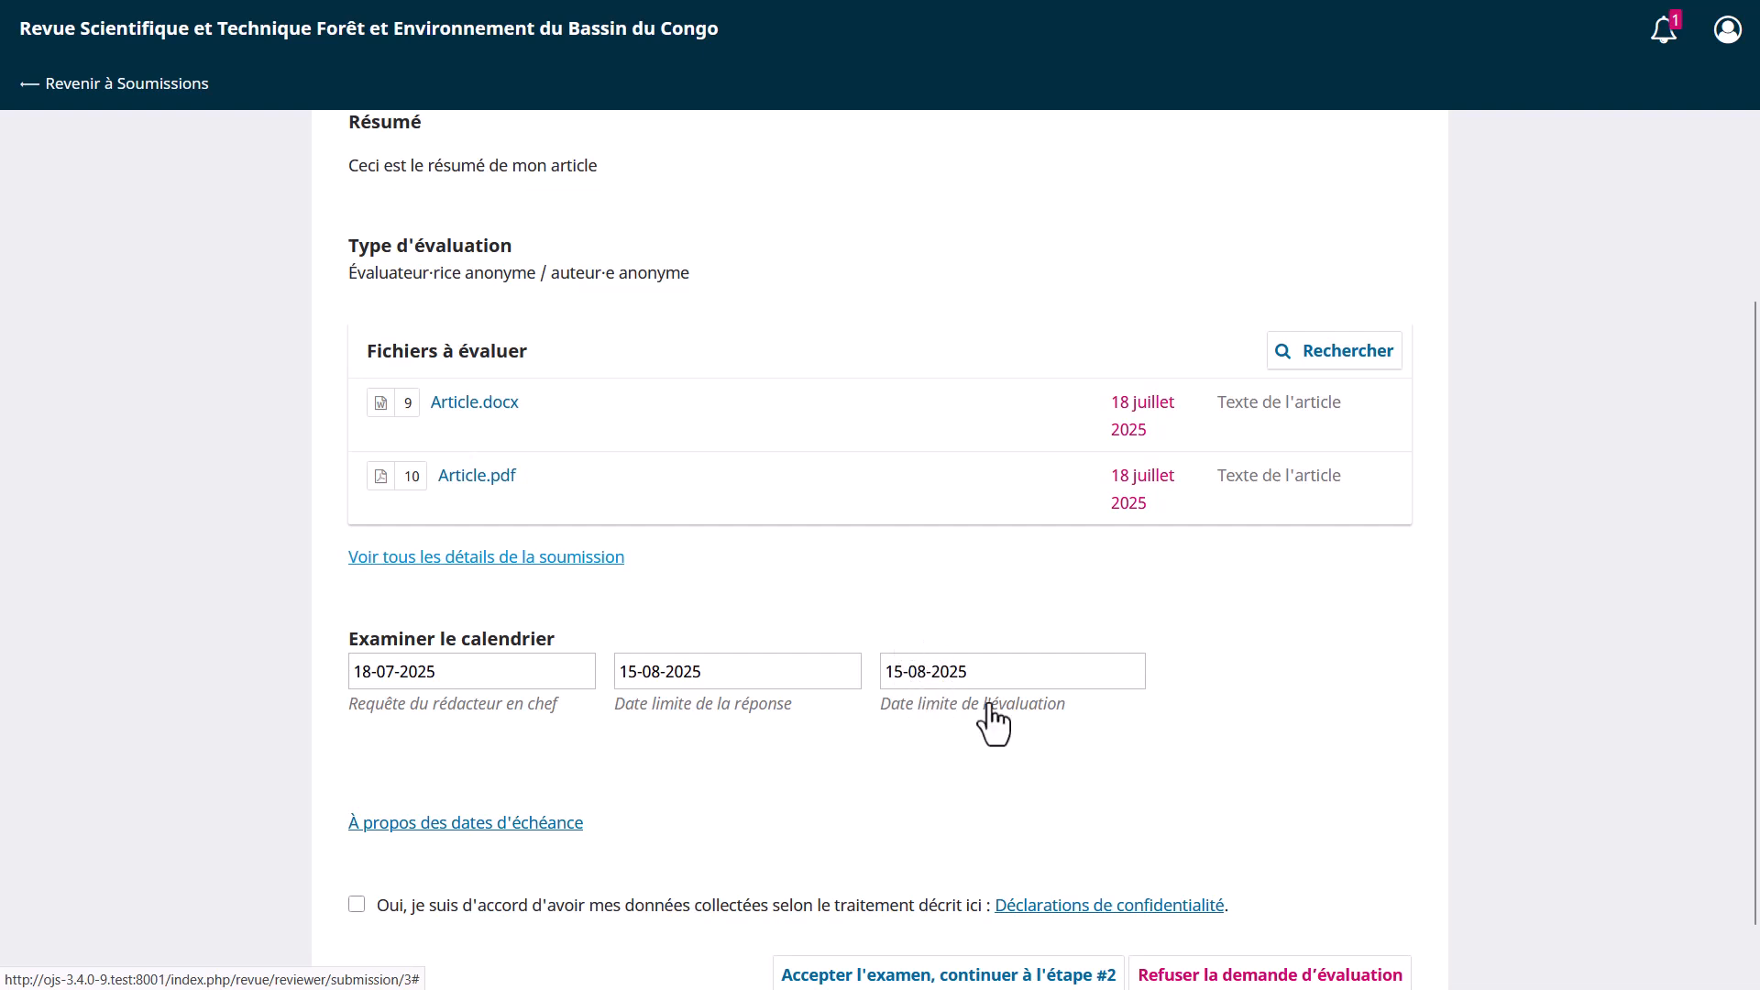
{"action": "scroll", "coordinate": [1064, 724], "scroll_direction": "down", "scroll_amount": 1}
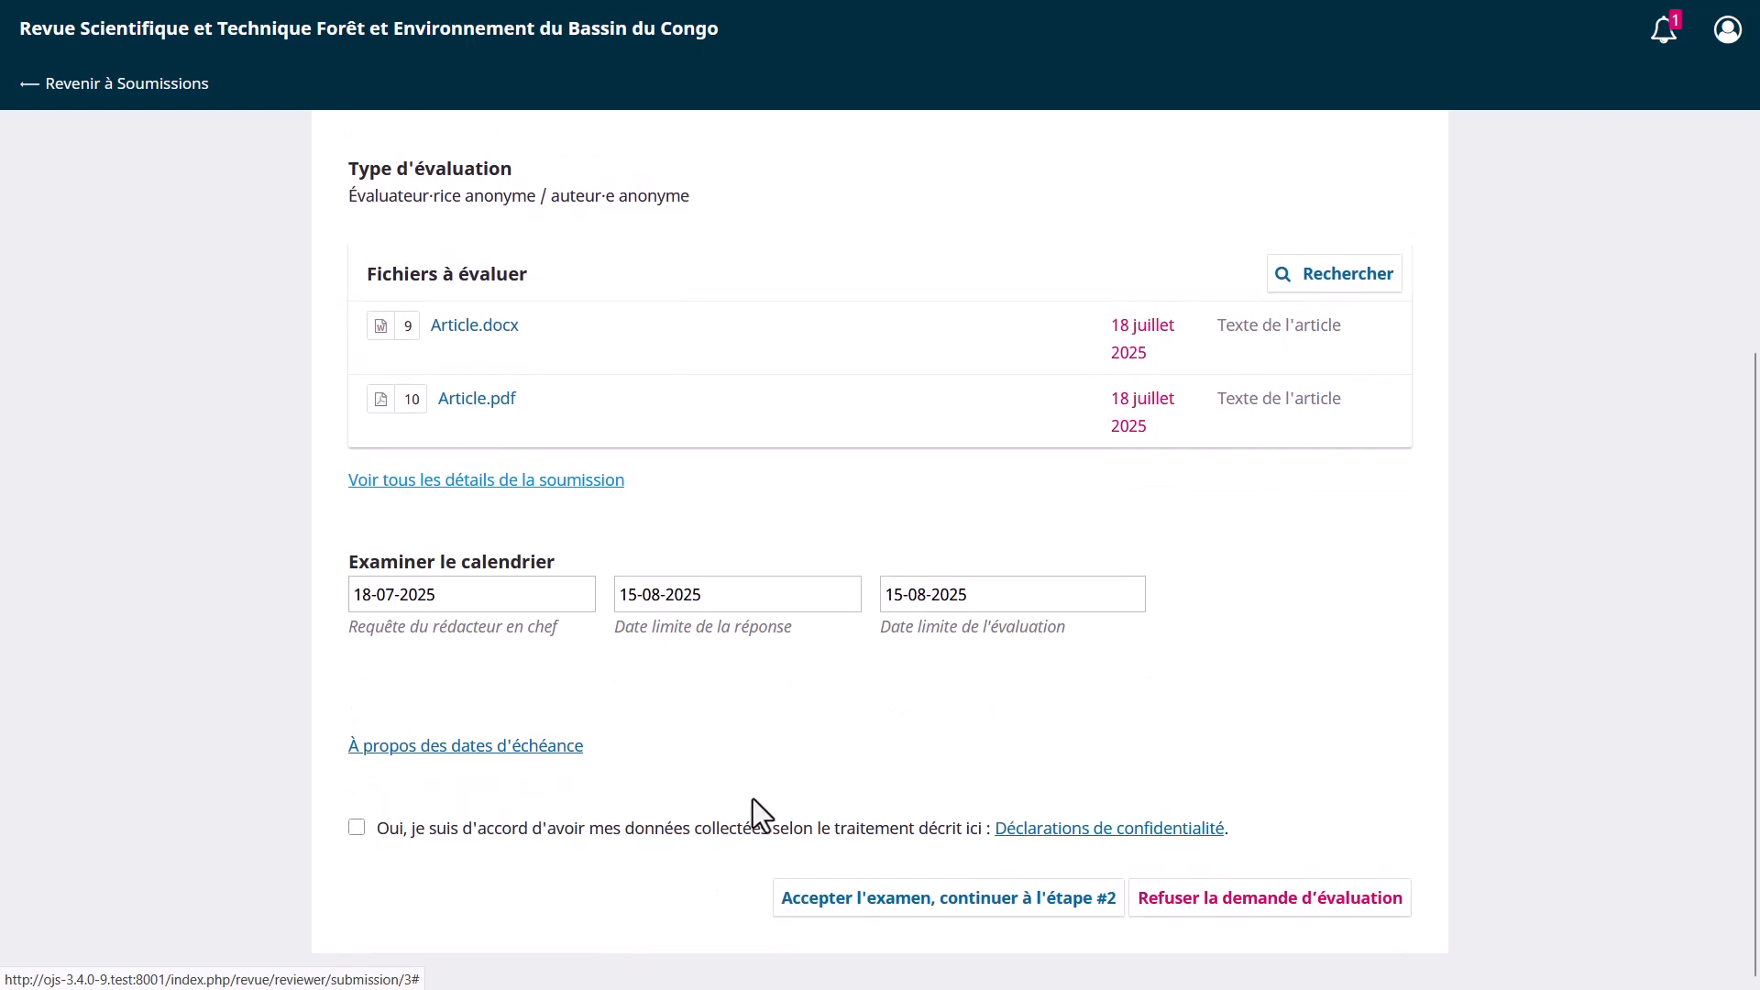
{"action": "left_click", "coordinate": [356, 828]}
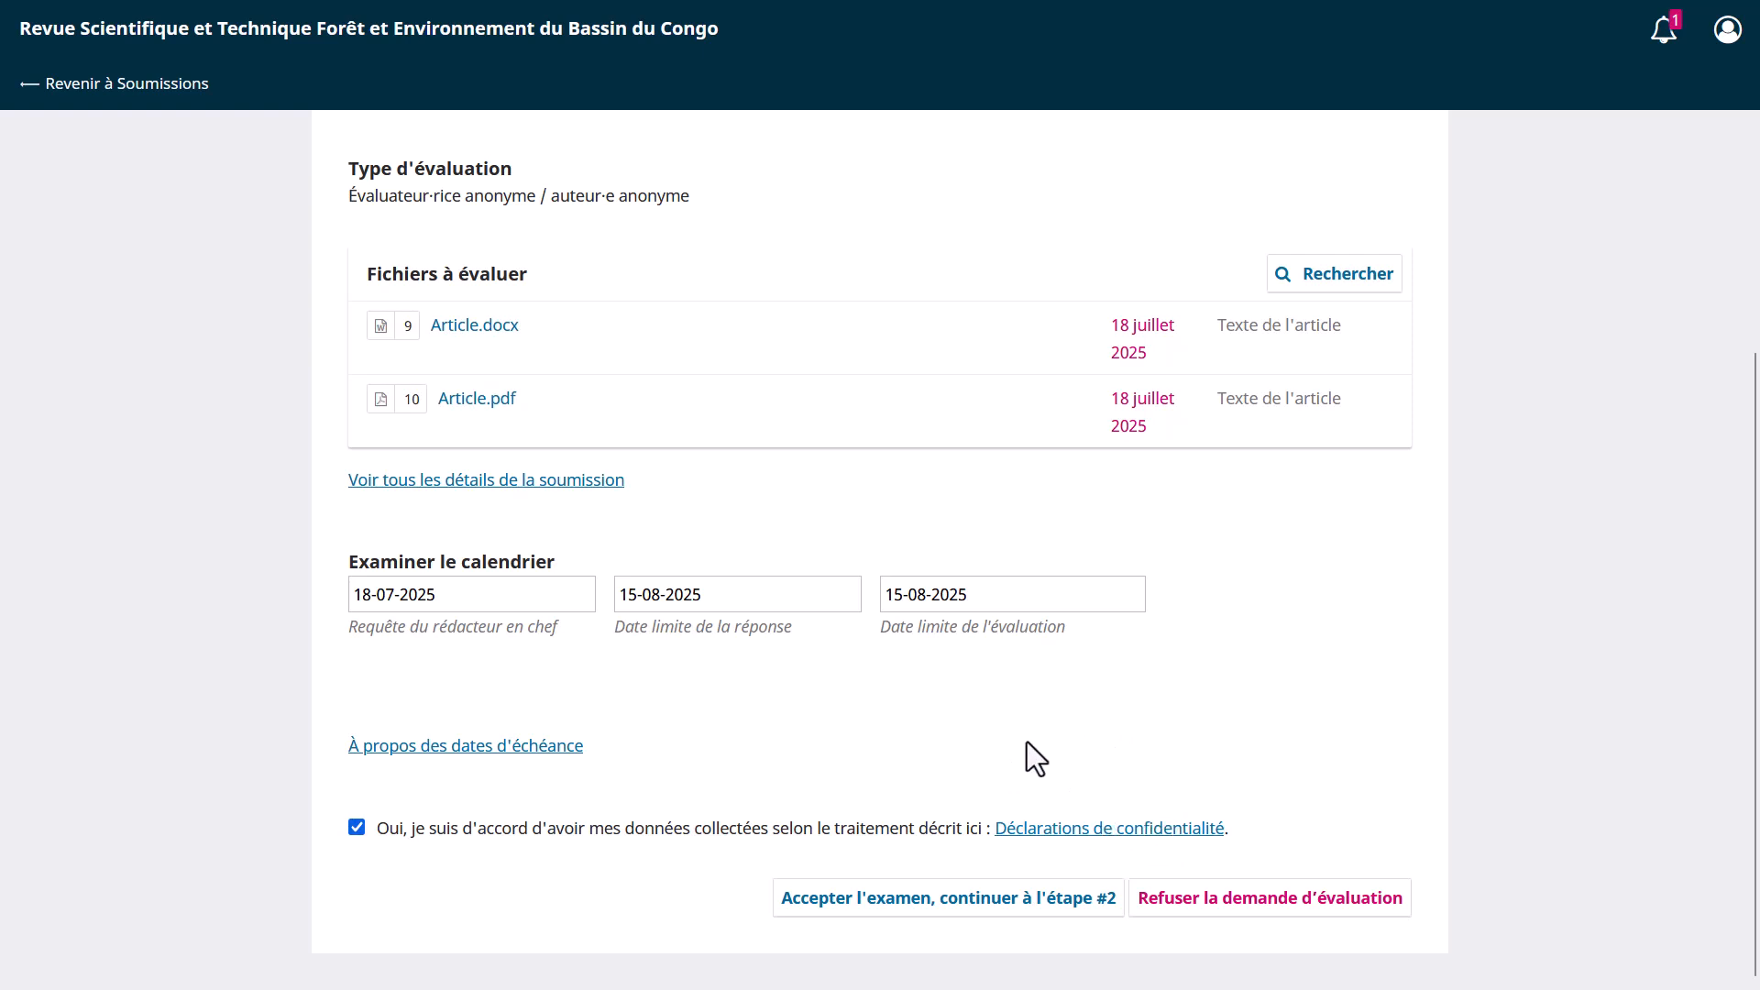
{"action": "left_click", "coordinate": [929, 918]}
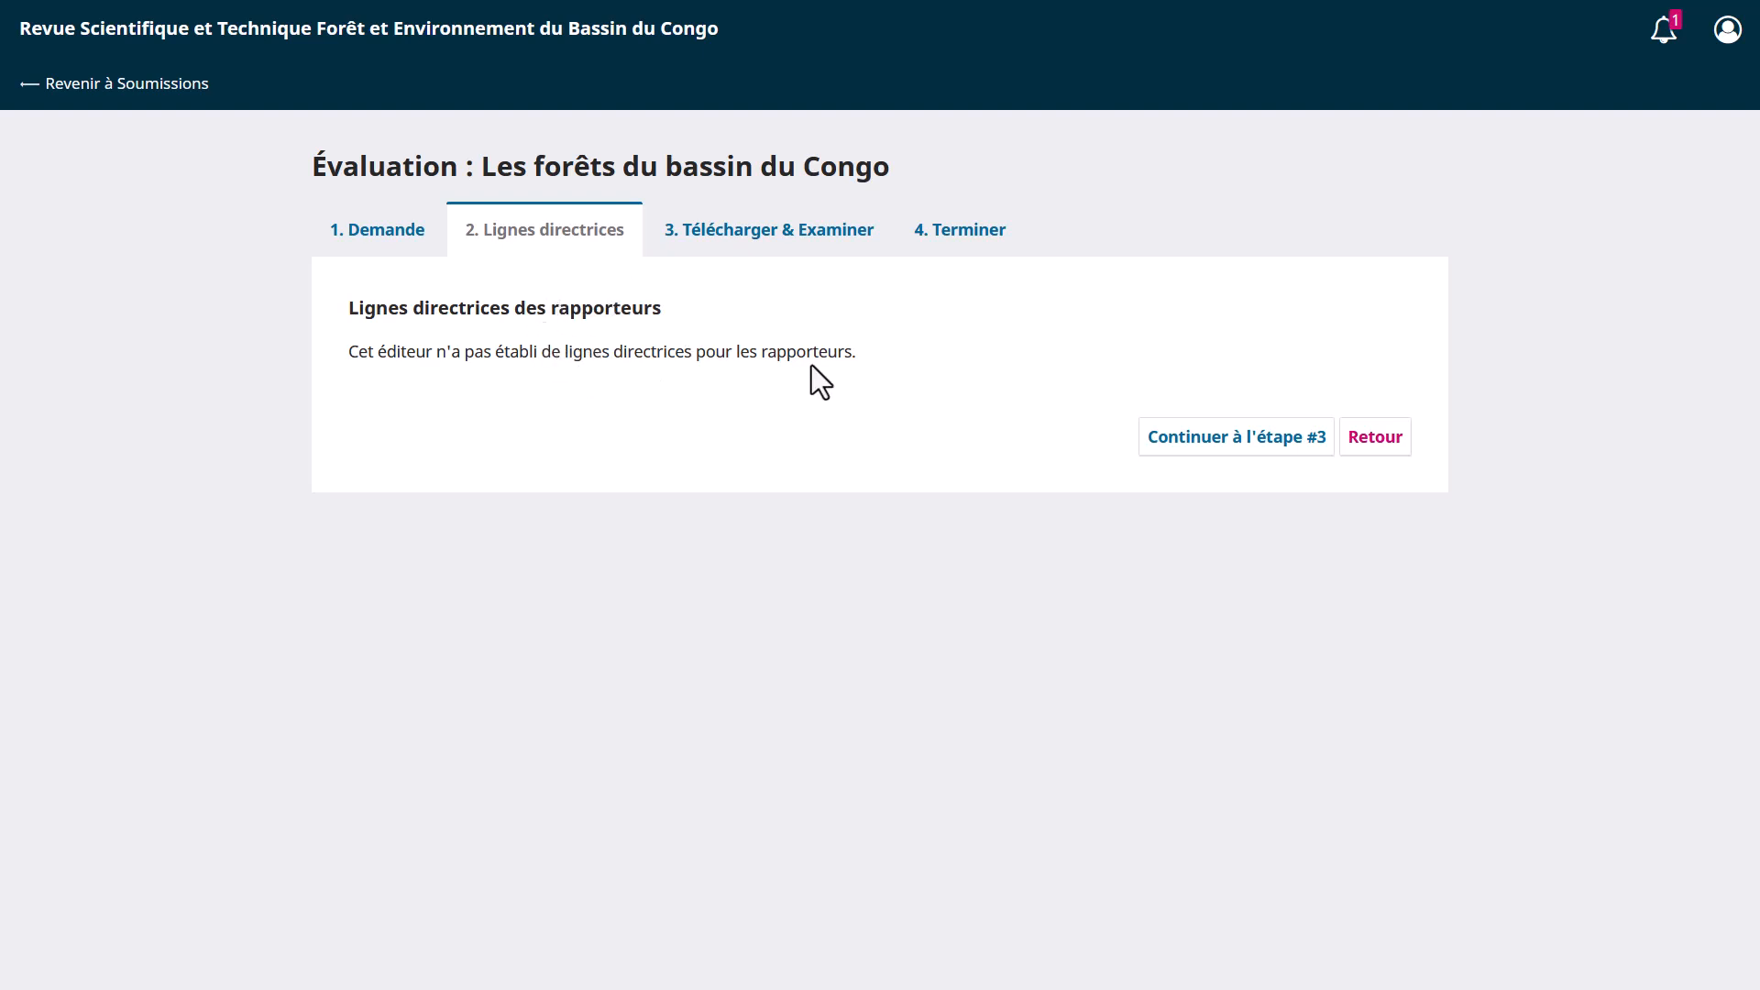
{"action": "left_click", "coordinate": [1232, 437]}
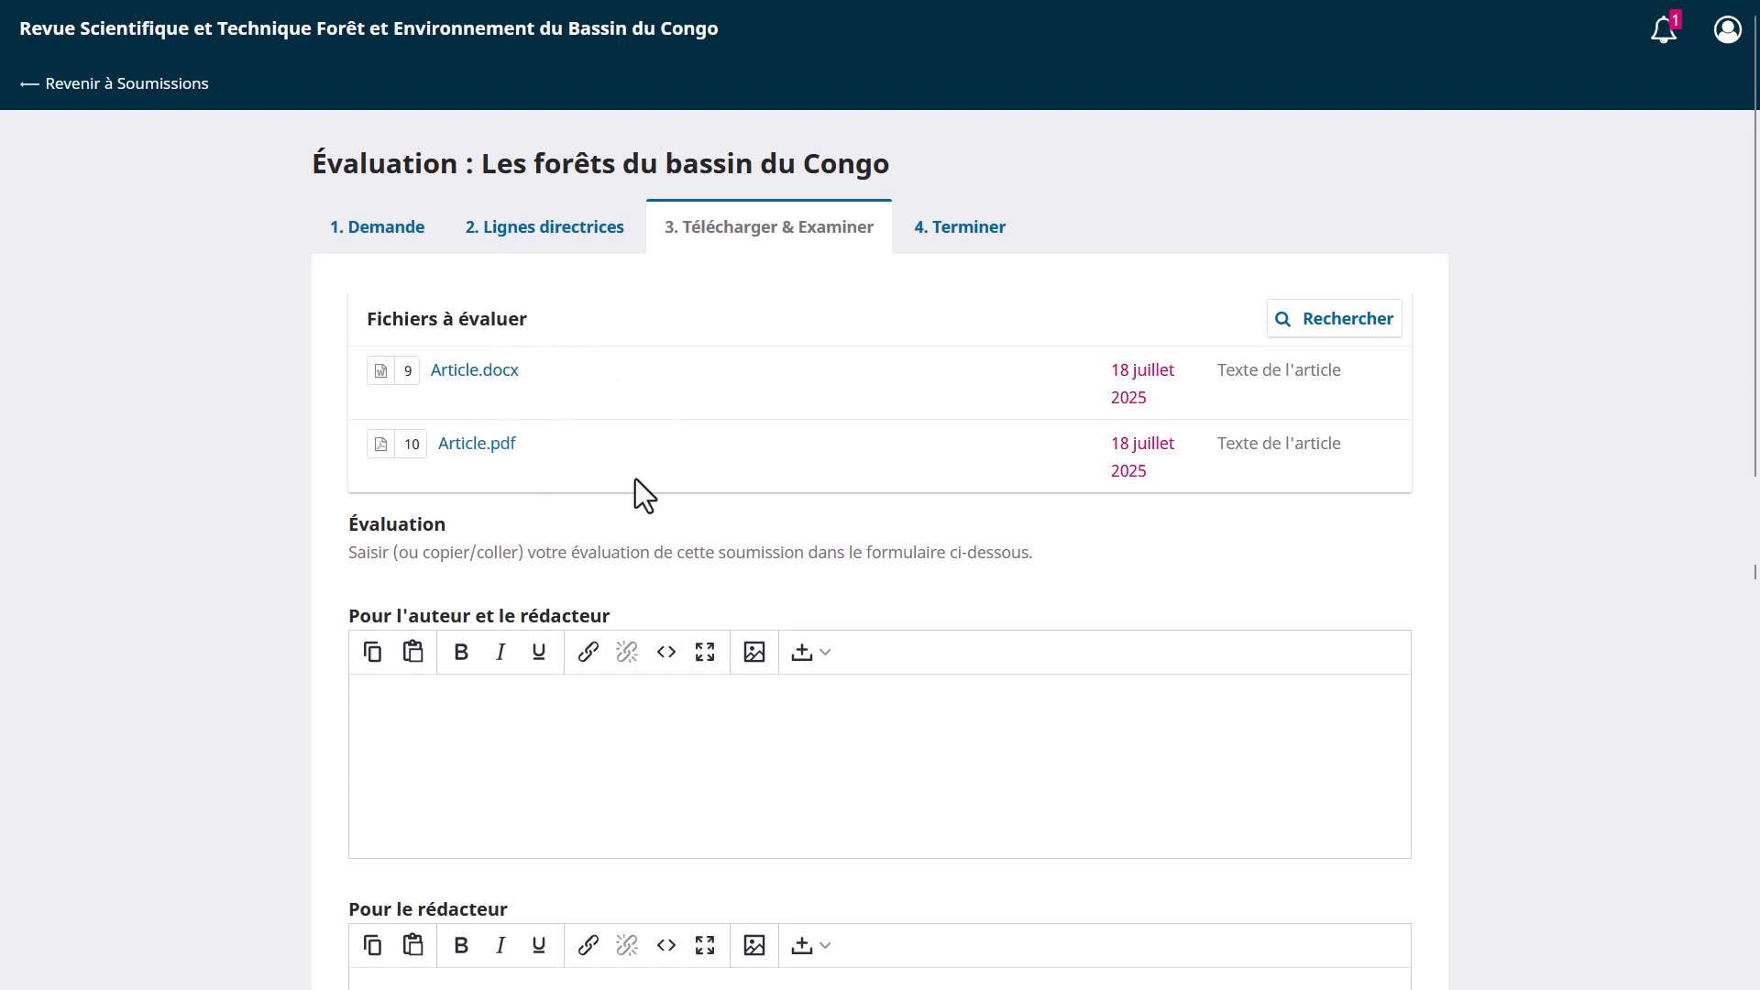
Examine the files to evaluate and the comment, upload and discussion sections of the review form
{"action": "scroll", "coordinate": [636, 478], "scroll_direction": "down", "scroll_amount": 1}
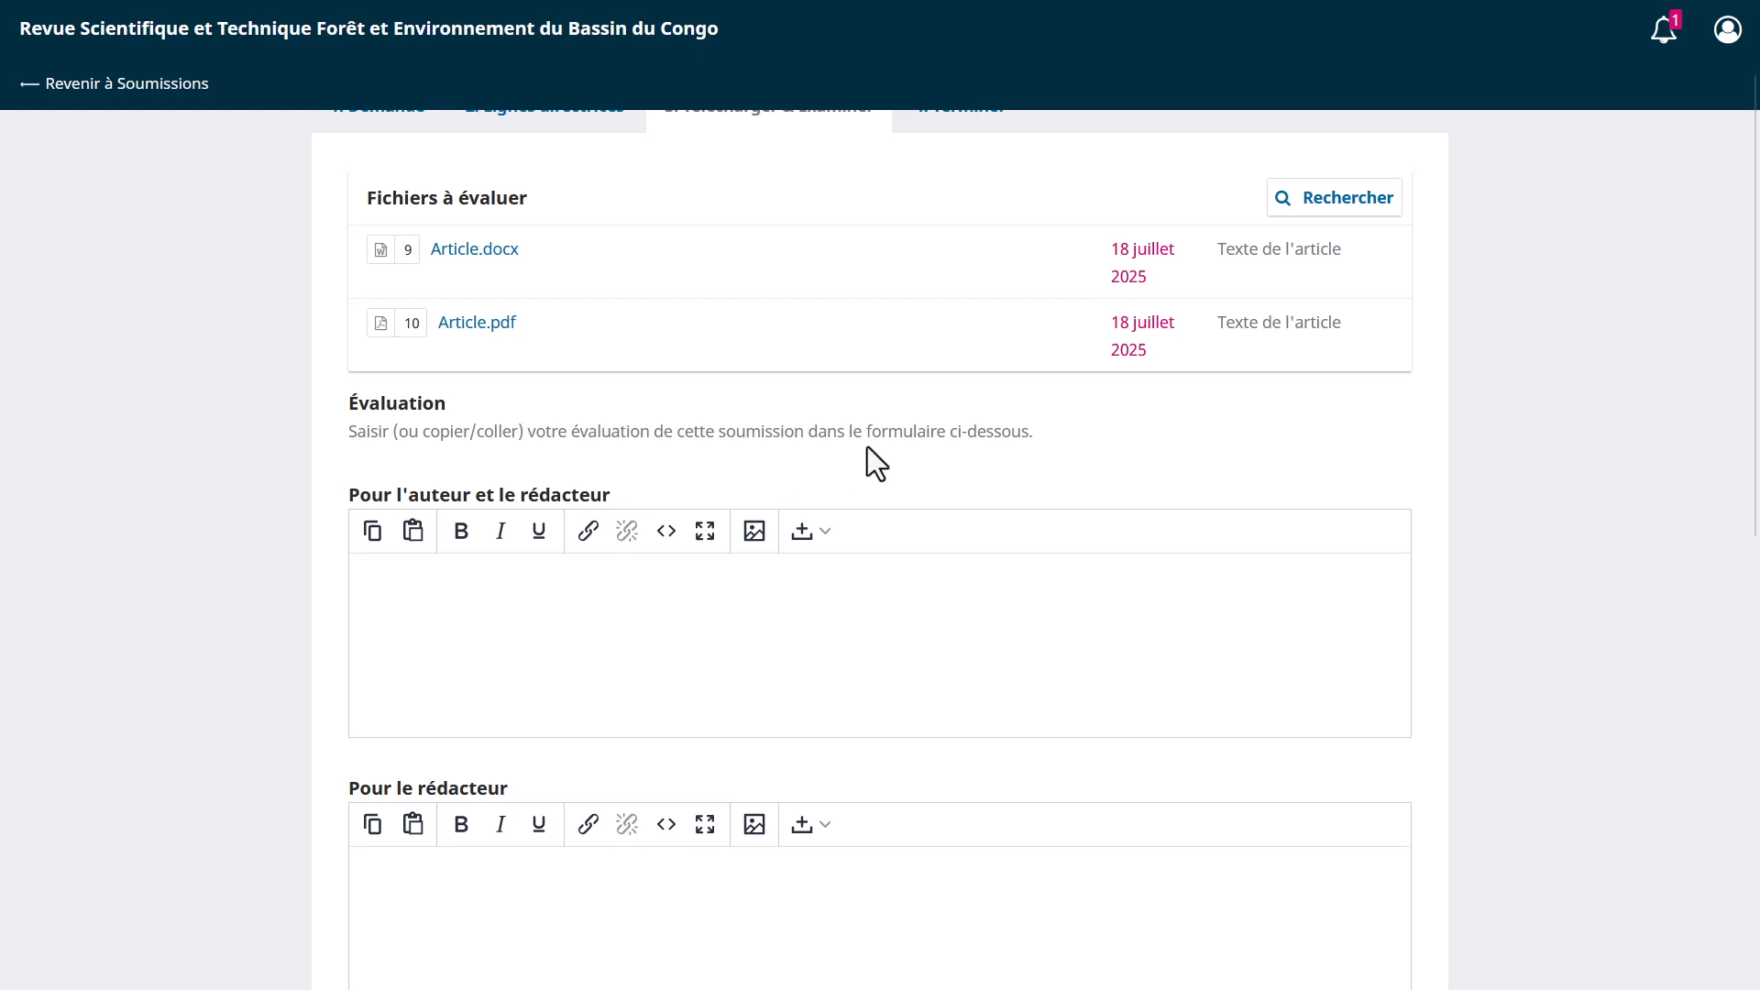
{"action": "scroll", "coordinate": [1108, 538], "scroll_direction": "up", "scroll_amount": 1}
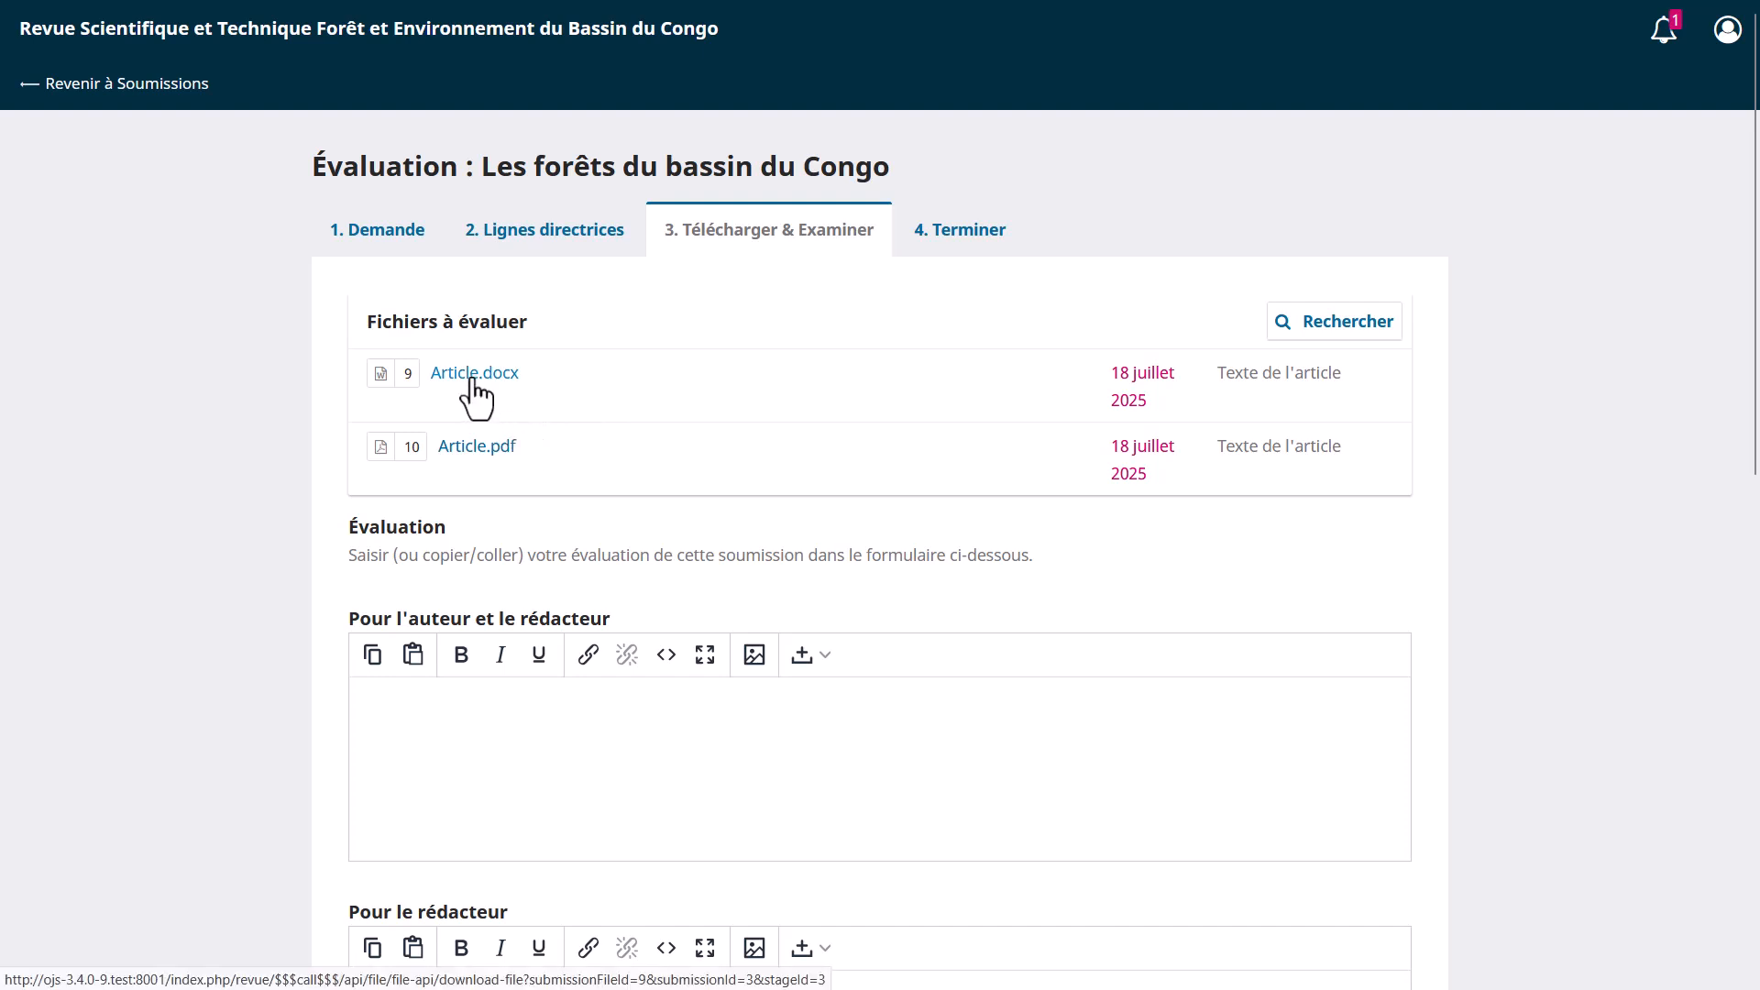
{"action": "scroll", "coordinate": [473, 377], "scroll_direction": "down", "scroll_amount": 2}
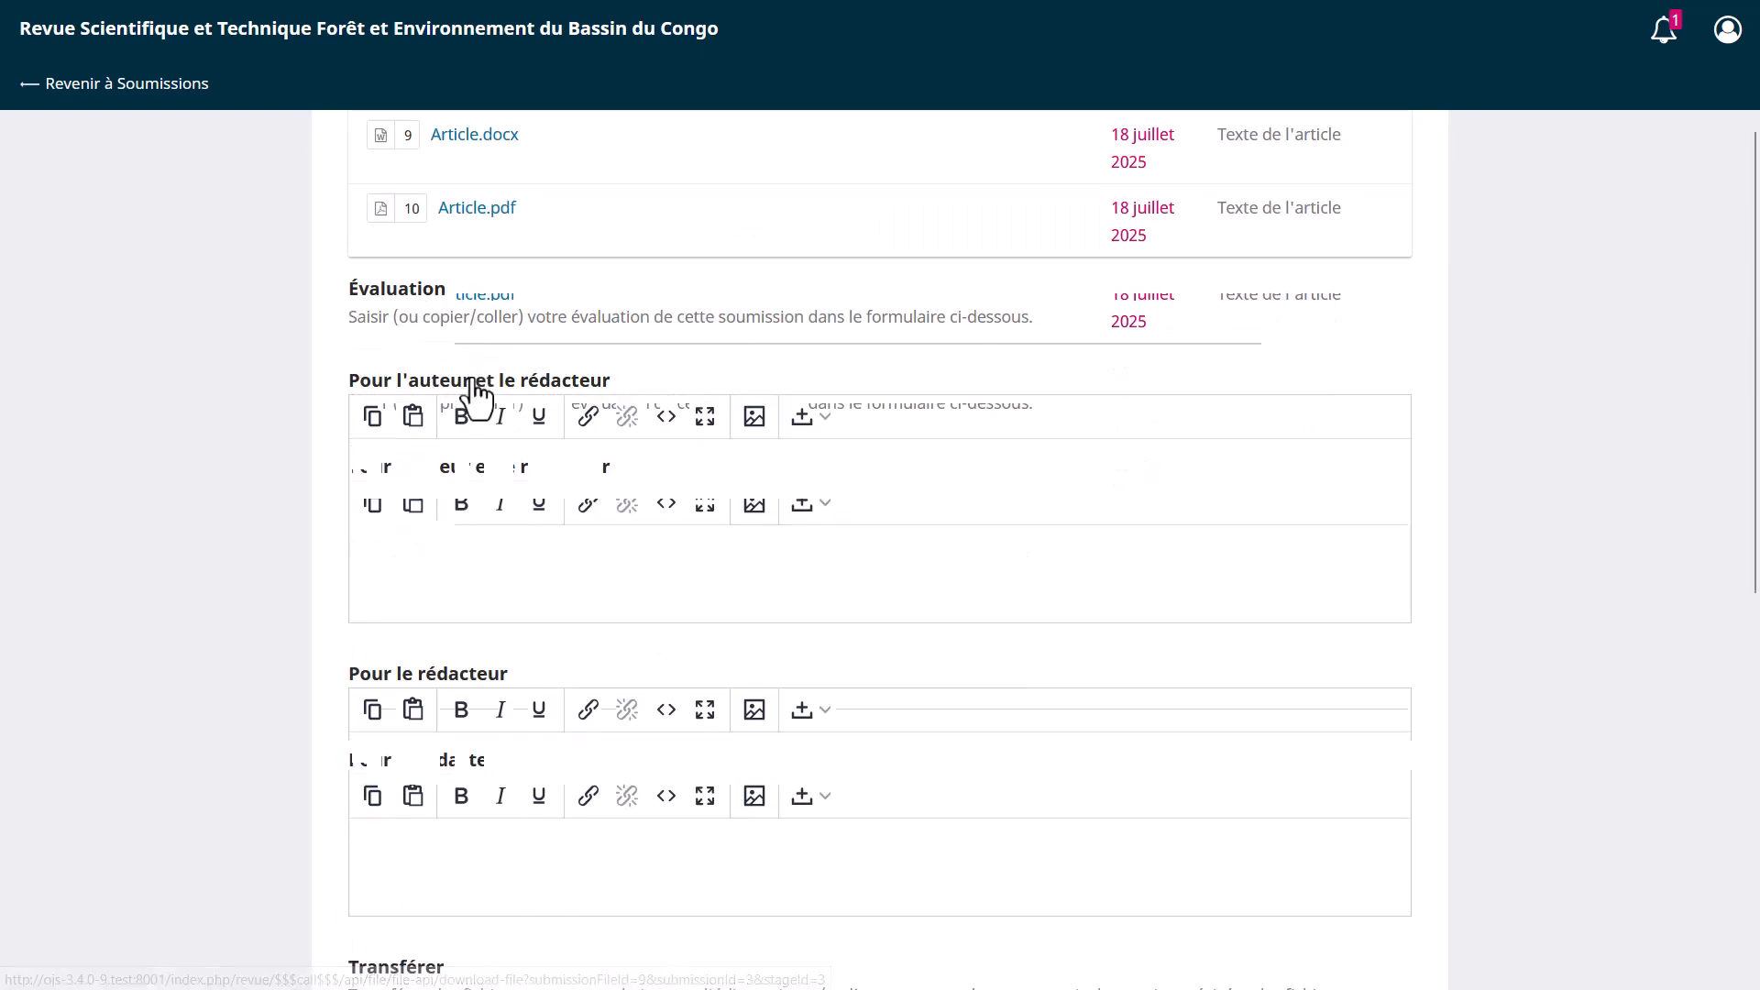
{"action": "scroll", "coordinate": [467, 367], "scroll_direction": "up", "scroll_amount": 1}
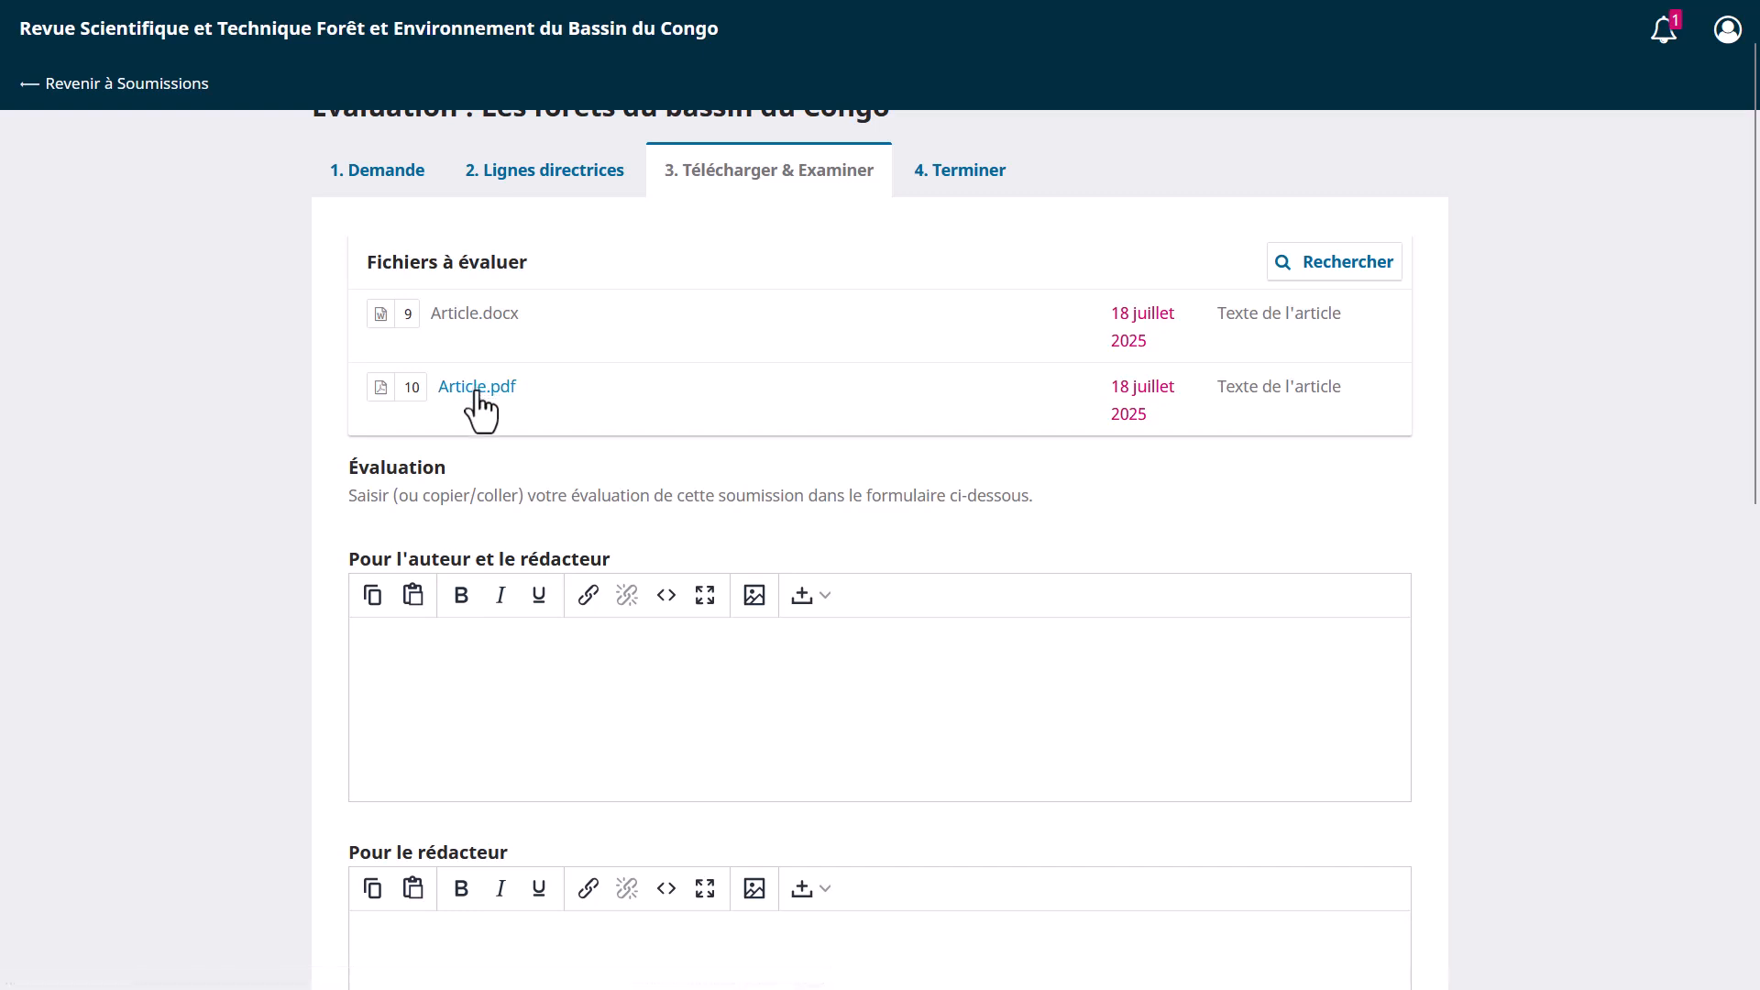
{"action": "scroll", "coordinate": [363, 527], "scroll_direction": "down", "scroll_amount": 2}
{"action": "scroll", "coordinate": [367, 522], "scroll_direction": "down", "scroll_amount": 3}
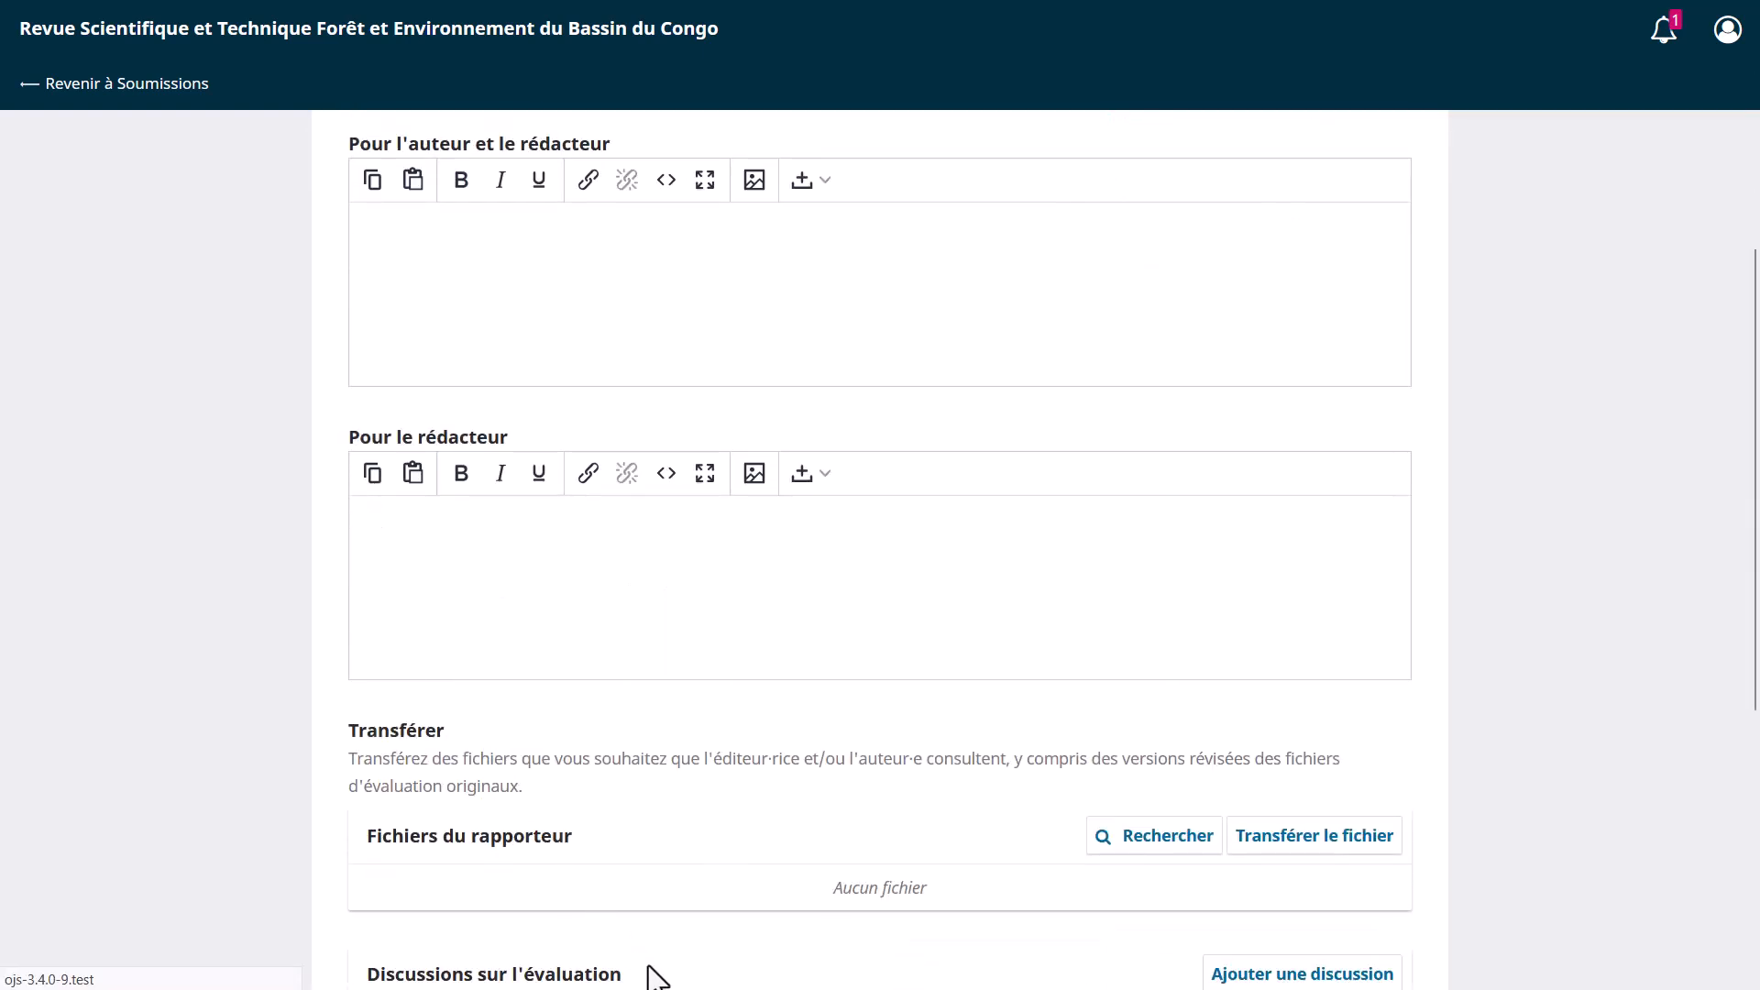
Enter "Ceci est un article conforme aux exigences." as the evaluation comment for the author and editor
{"action": "scroll", "coordinate": [653, 977], "scroll_direction": "up", "scroll_amount": 3}
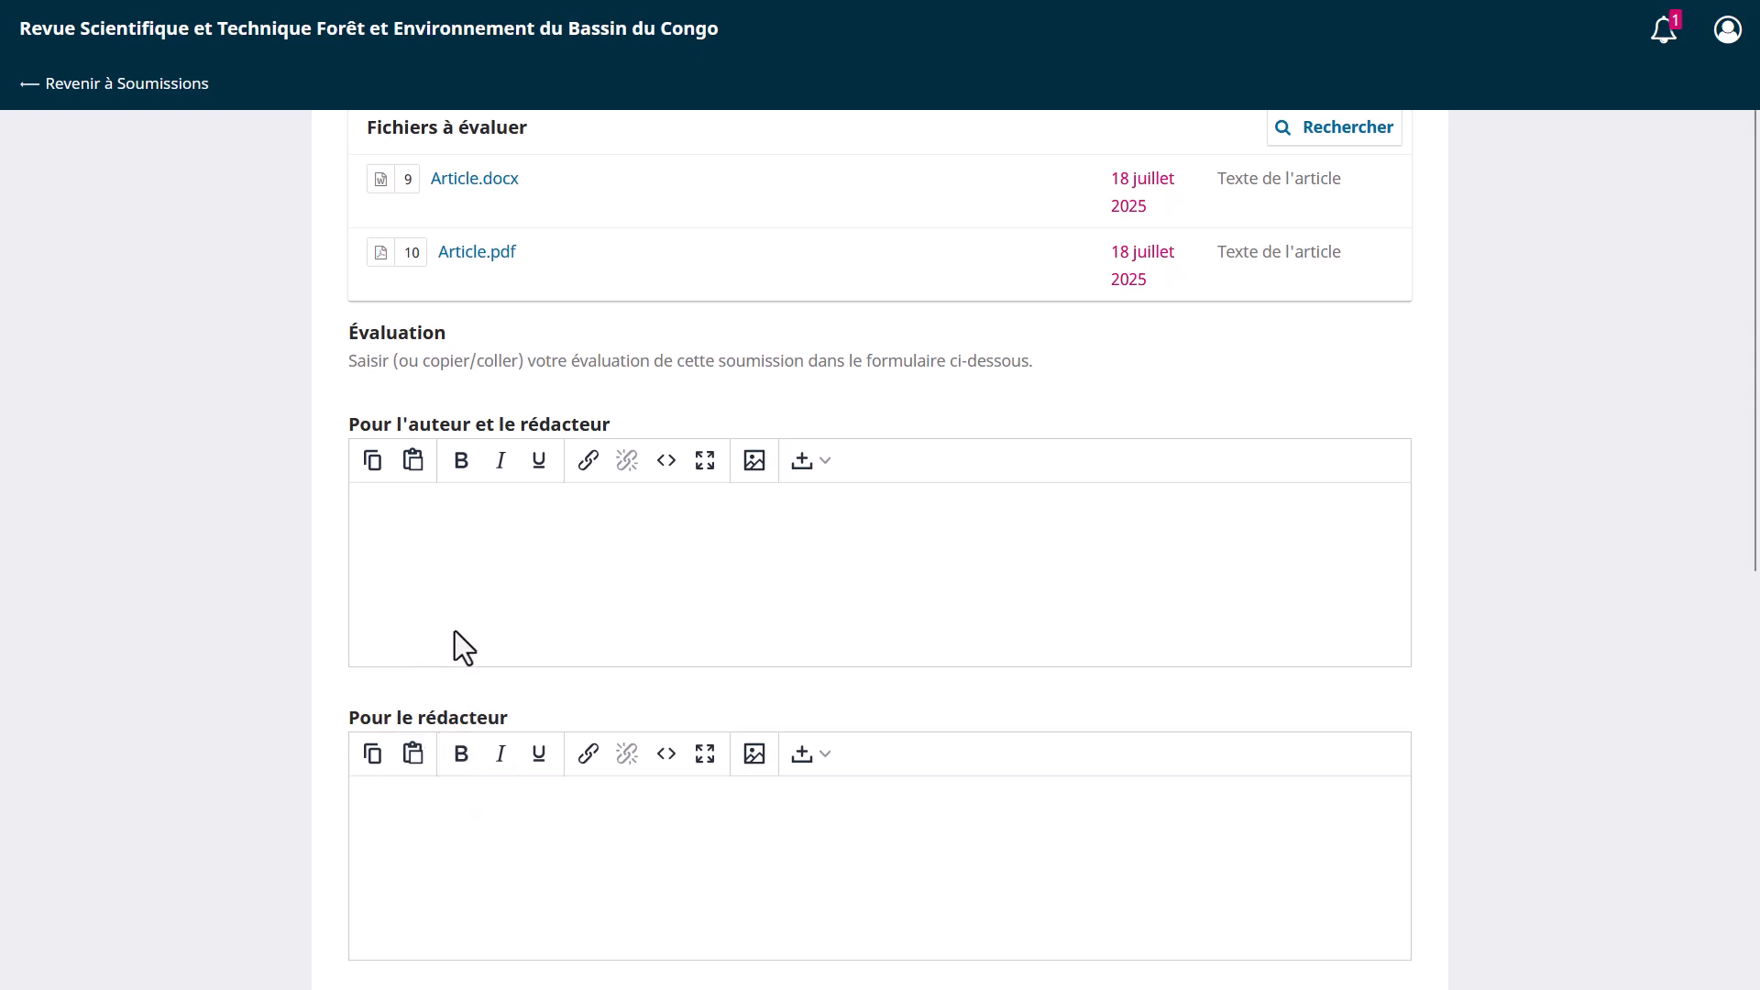
{"action": "type", "text": "Ceci est un article c"}
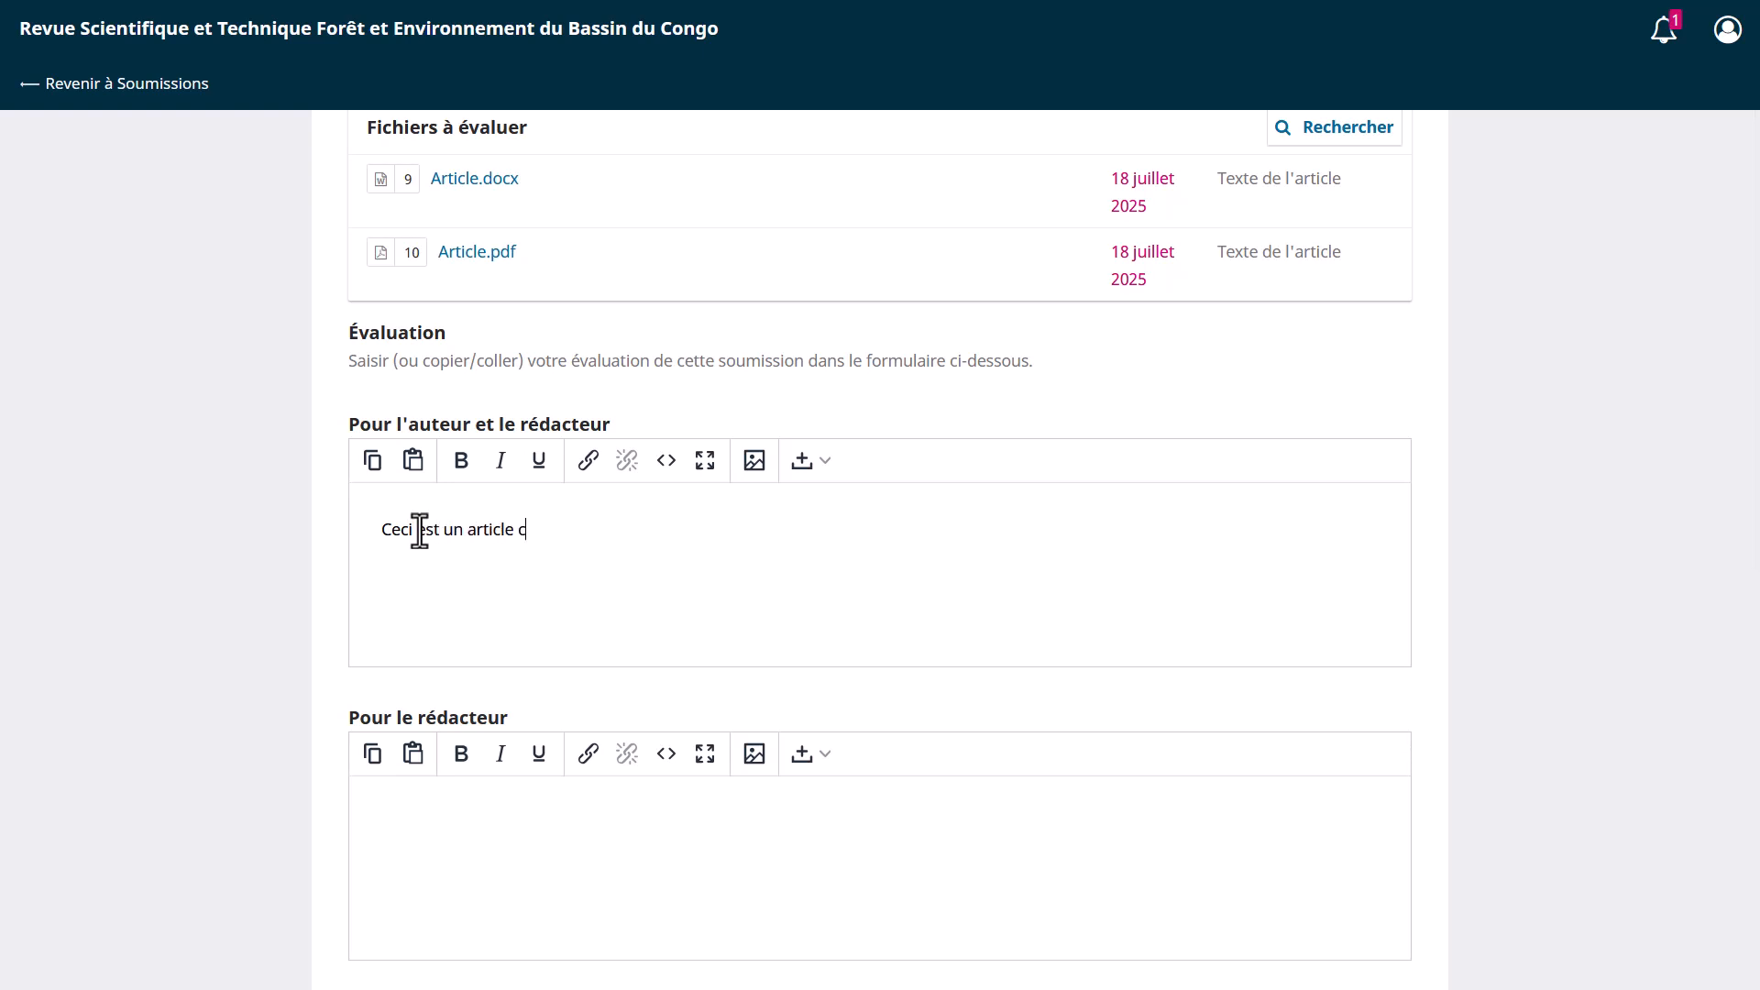
{"action": "type", "text": "onforme aux exigences."}
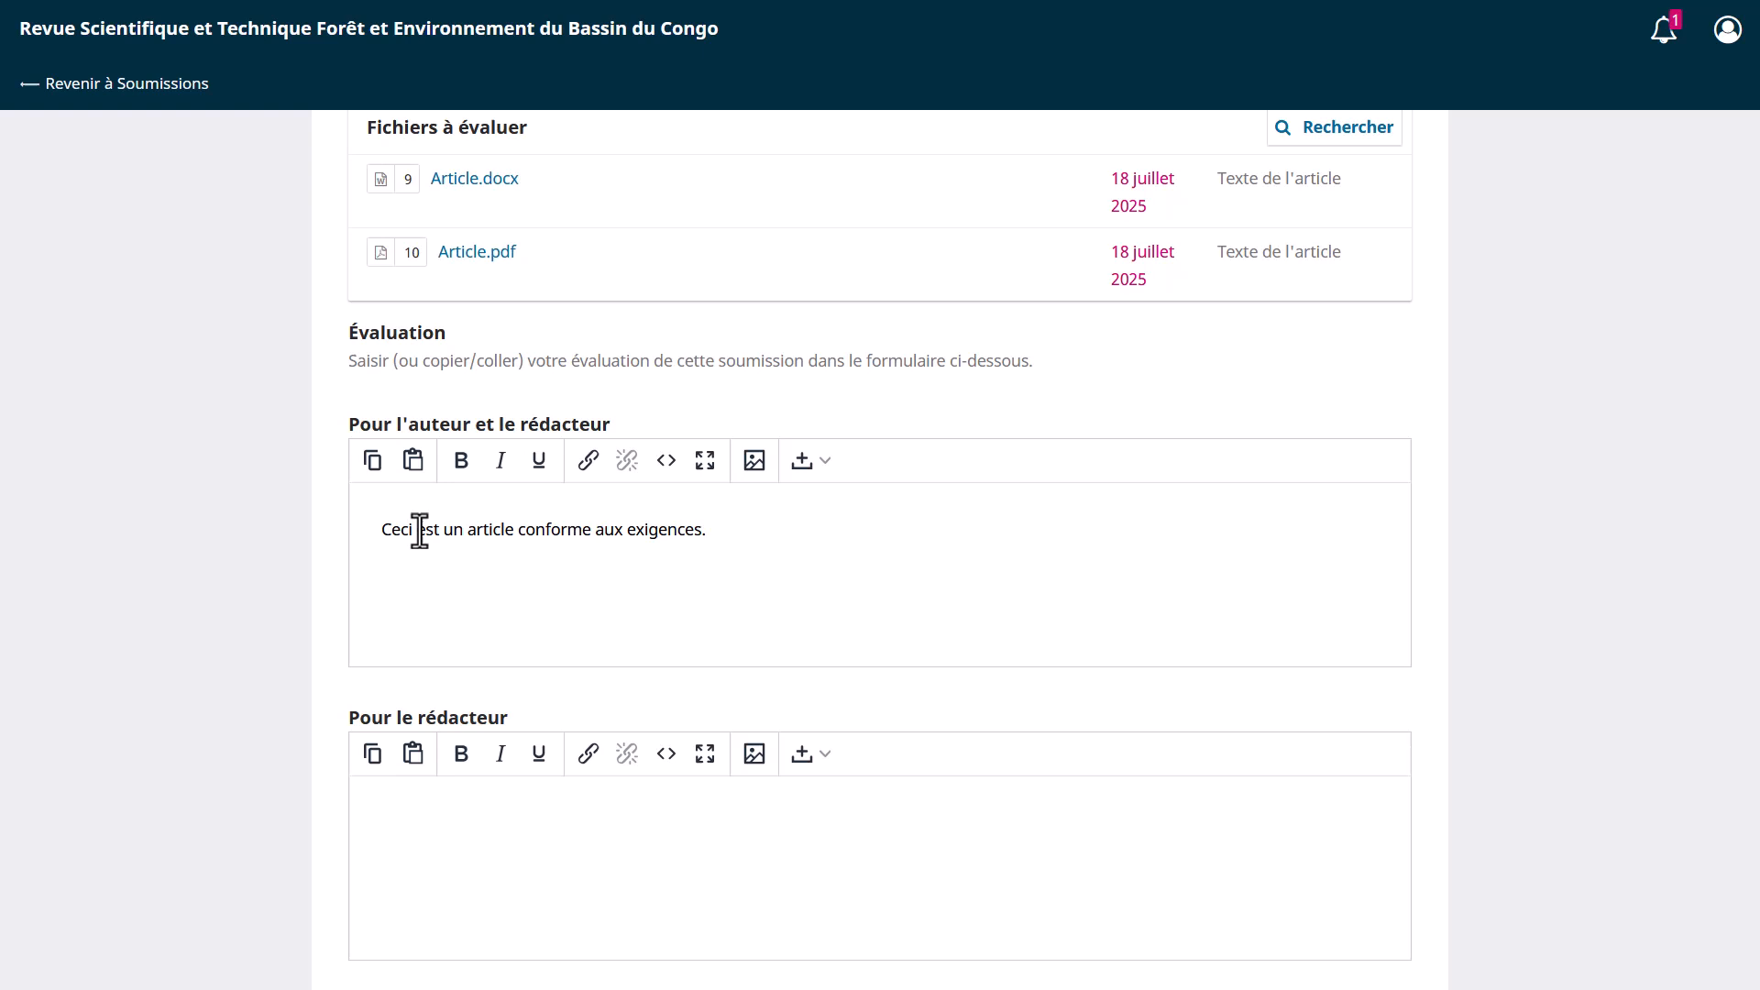
Copy the author-and-editor comment into the comment field meant only for the editor
{"action": "key", "text": "ctrl+a"}
{"action": "key", "text": "ctrl+c"}
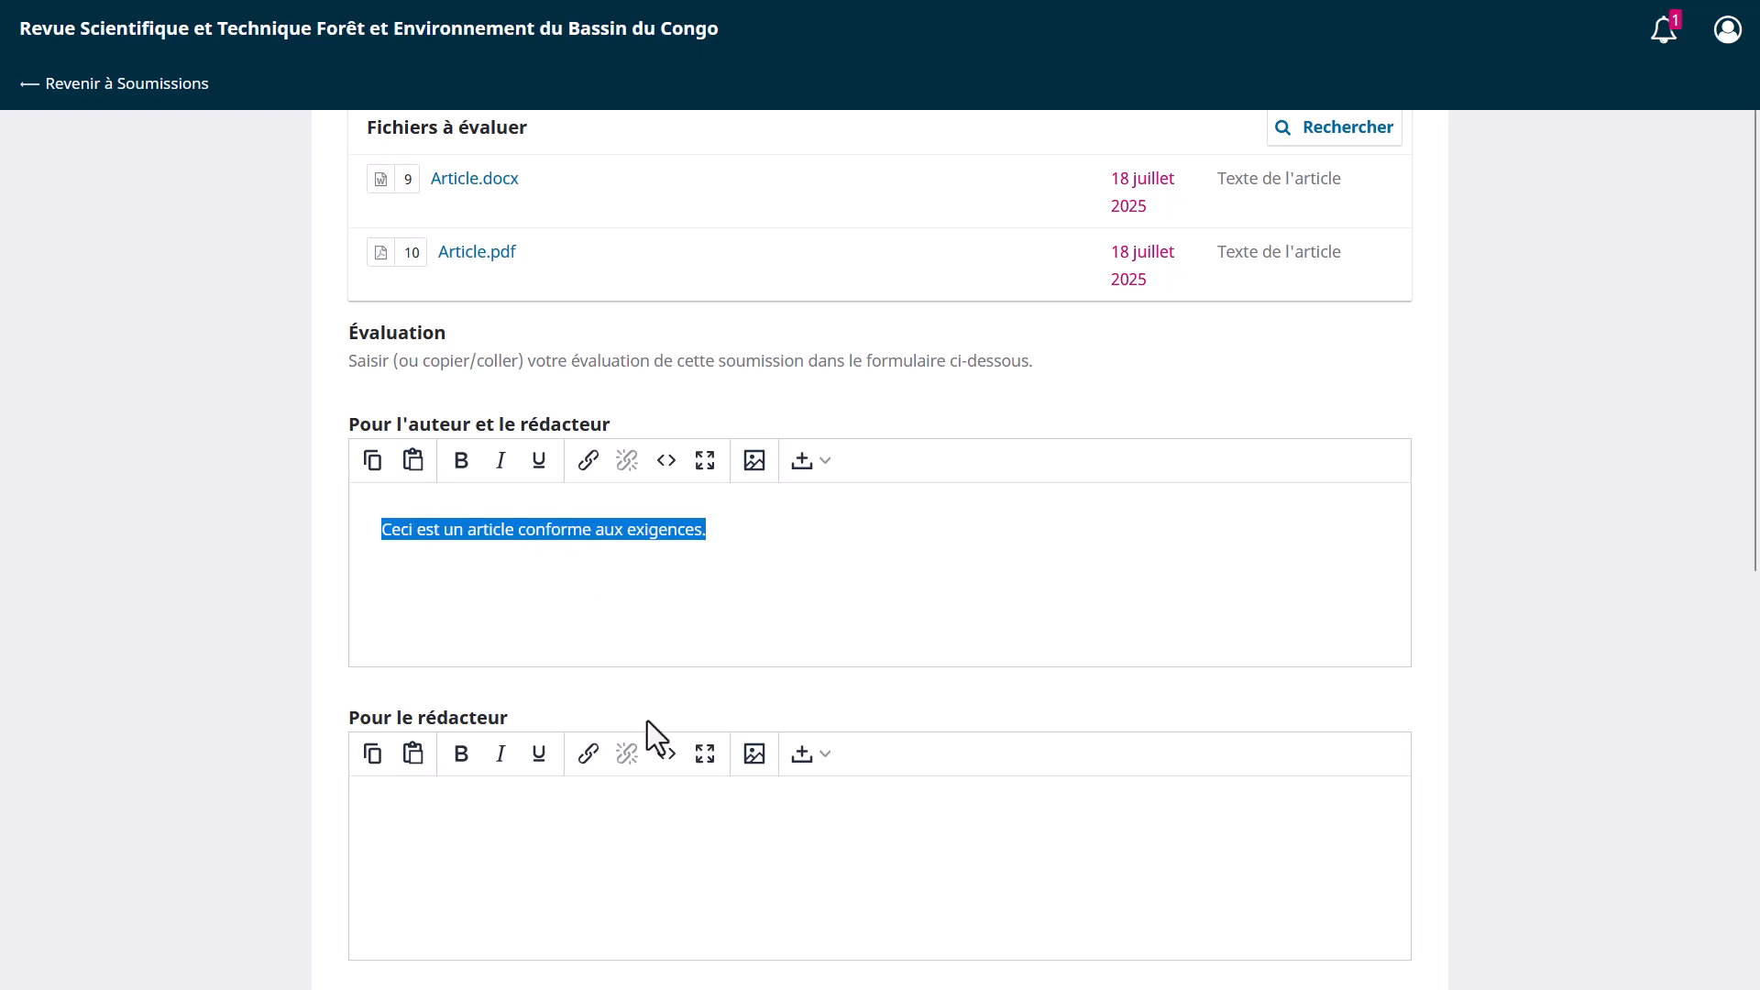
{"action": "scroll", "coordinate": [673, 587], "scroll_direction": "down", "scroll_amount": 2}
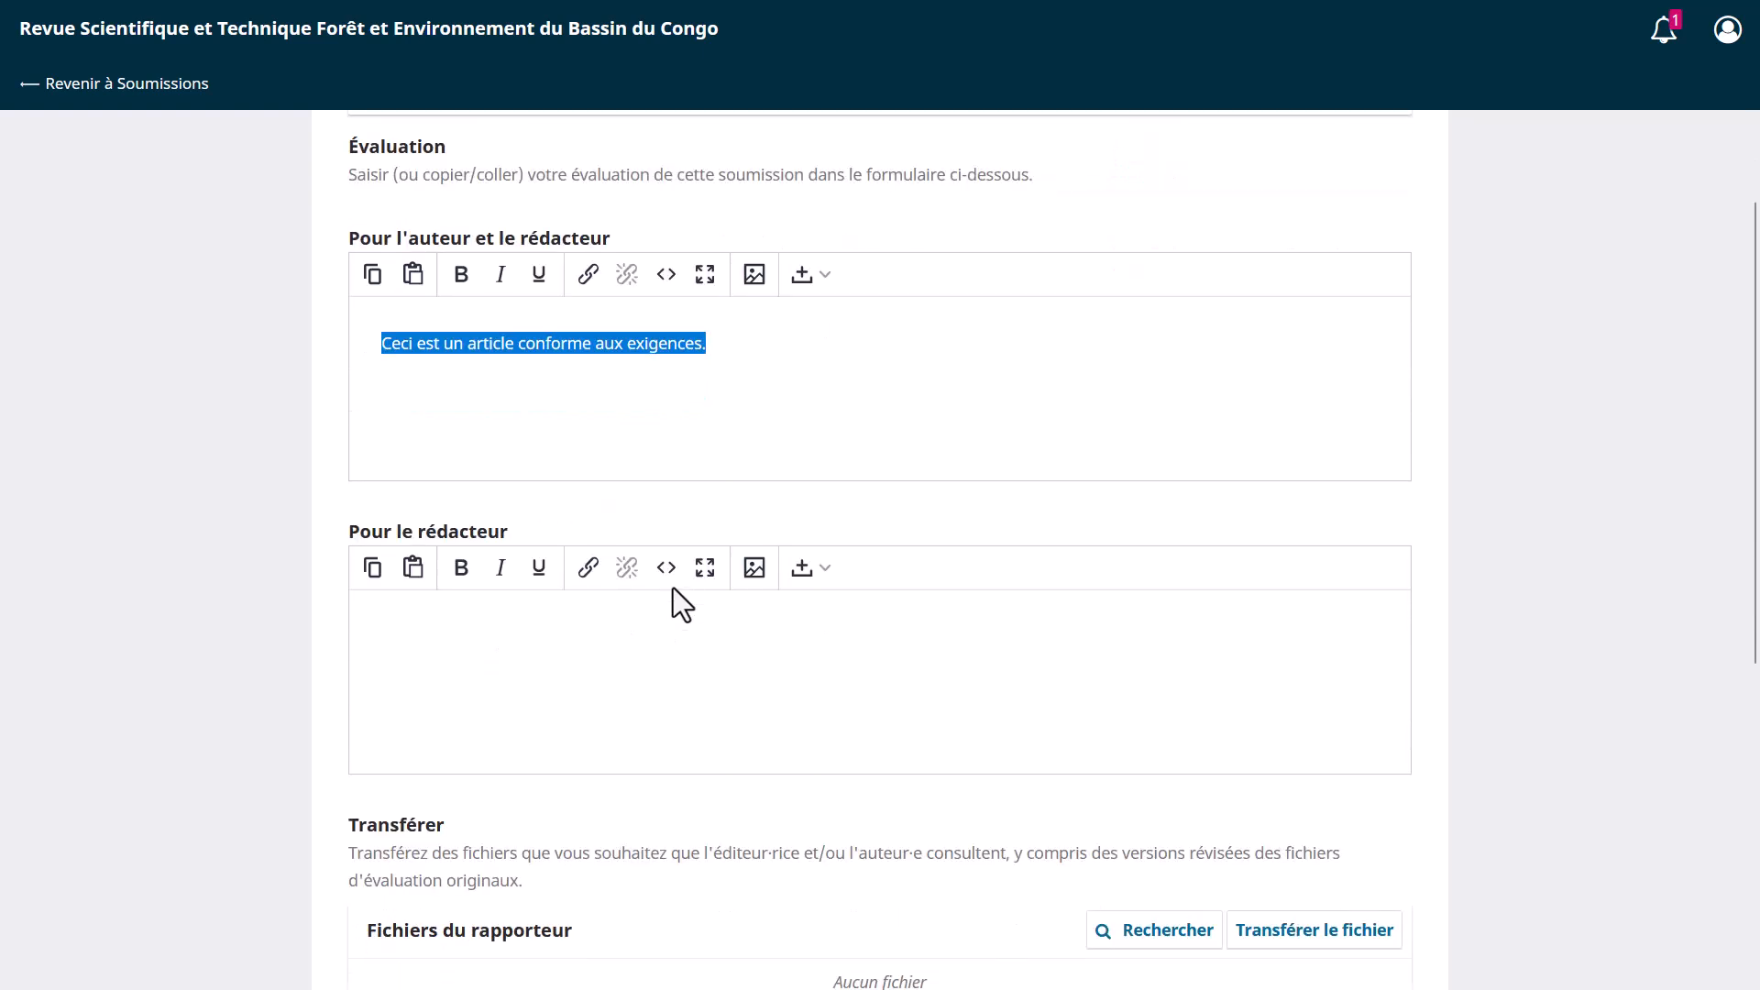
{"action": "key", "text": "ctrl+v"}
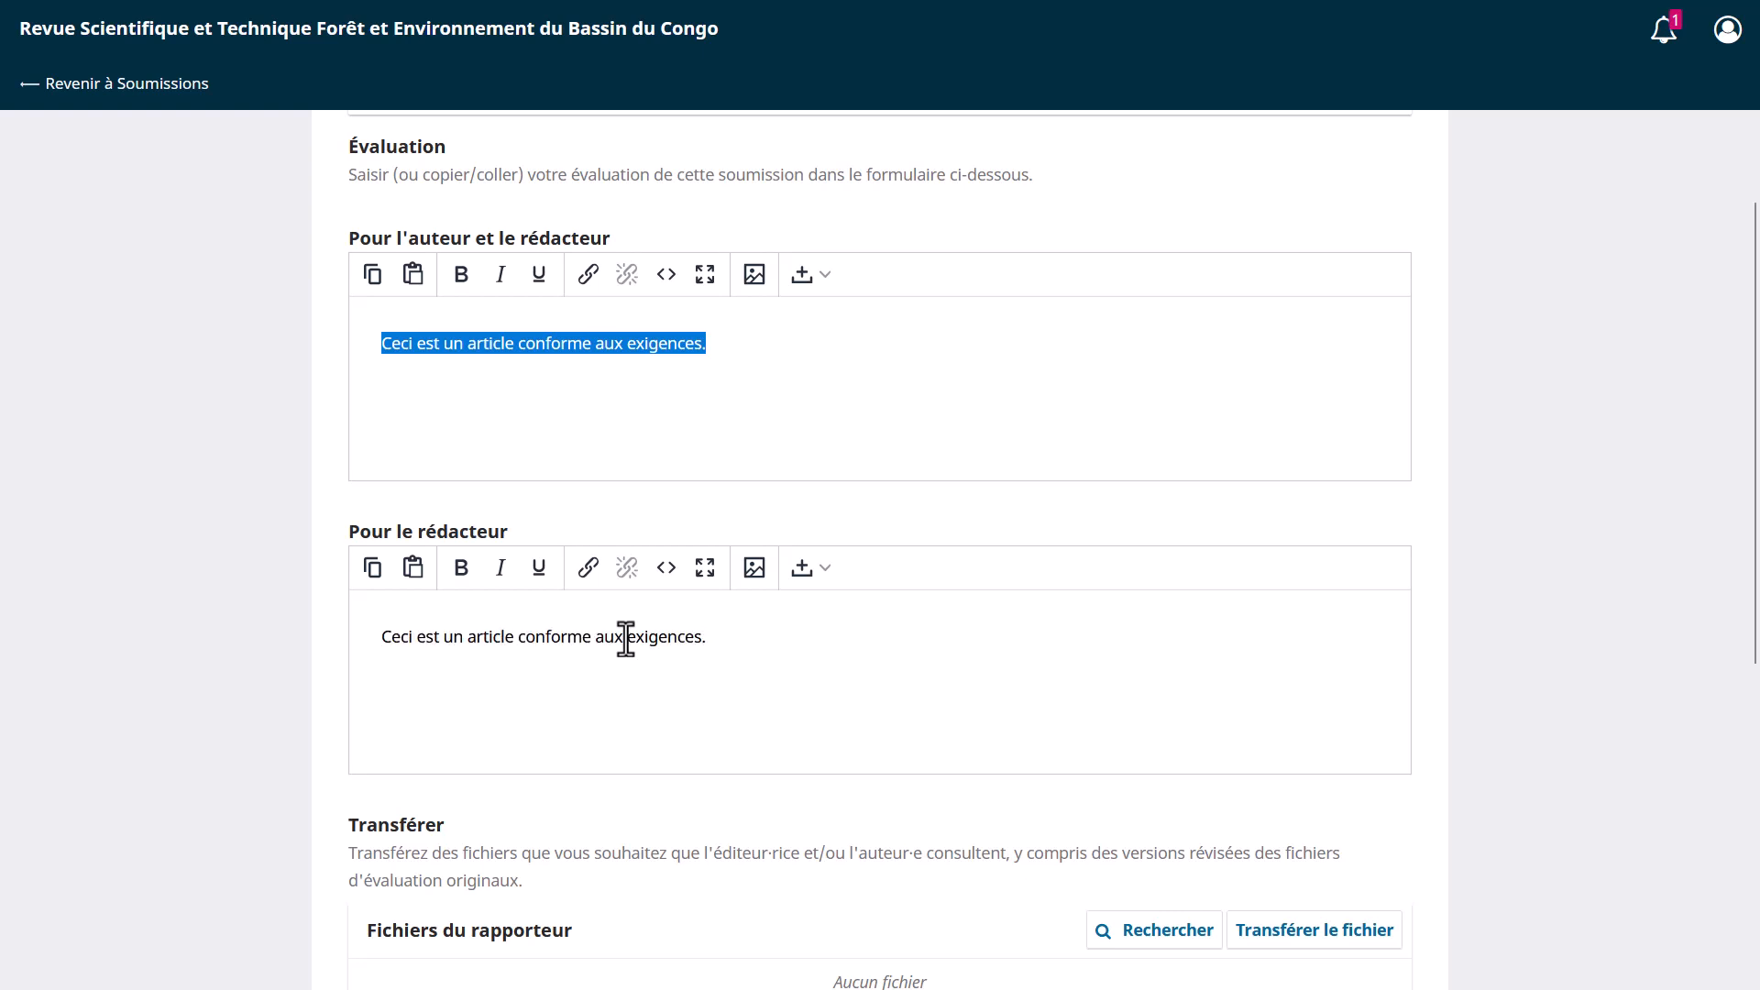
{"action": "left_click", "coordinate": [723, 397]}
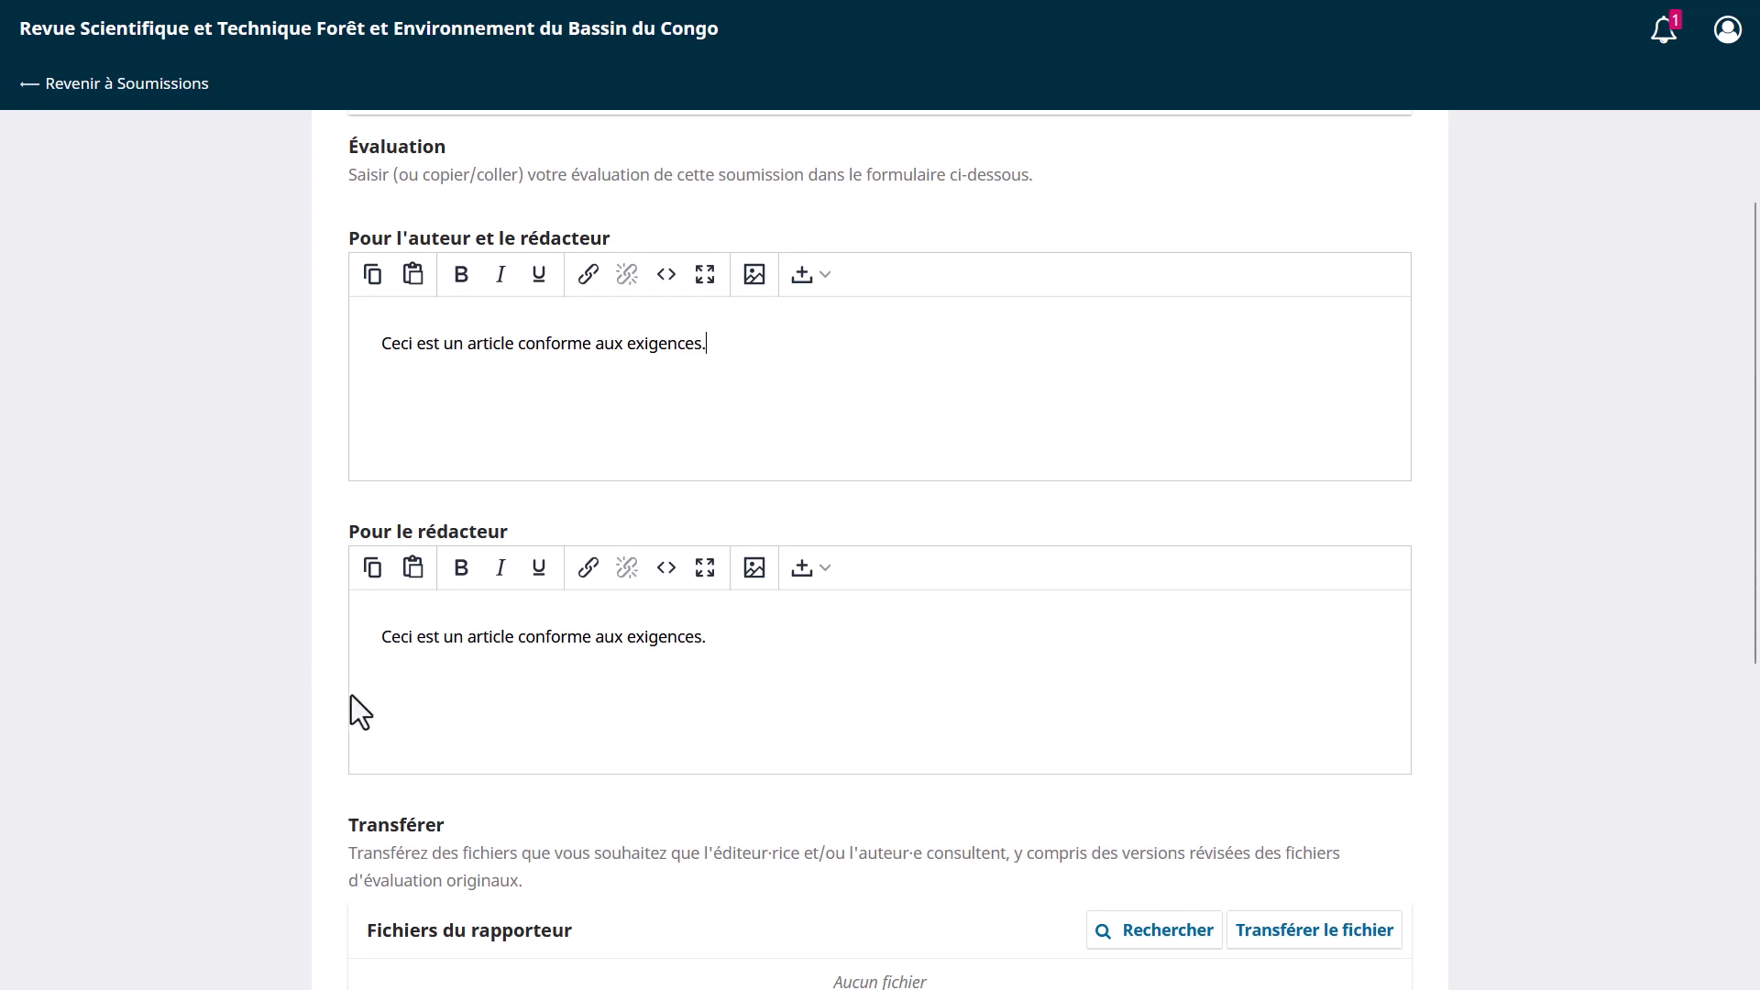
Look at the reviewer file transfer form and the new discussion form, closing each without adding anything
{"action": "scroll", "coordinate": [350, 695], "scroll_direction": "down", "scroll_amount": 3}
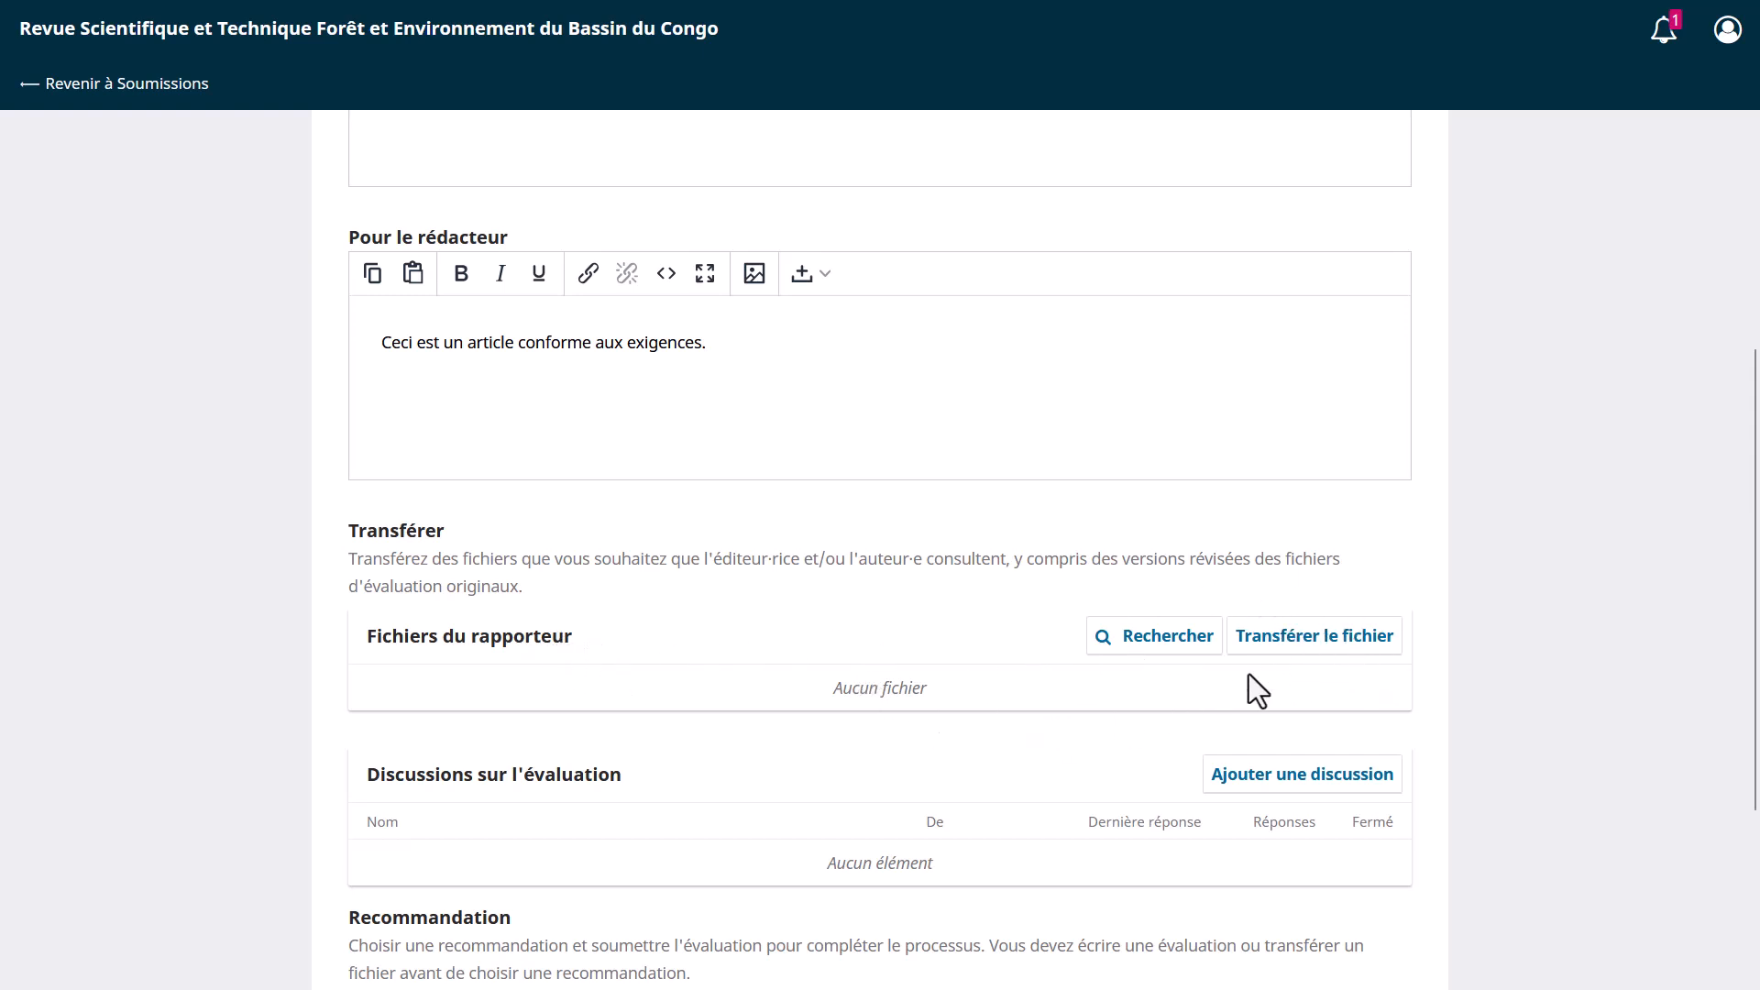
{"action": "left_click", "coordinate": [1299, 664]}
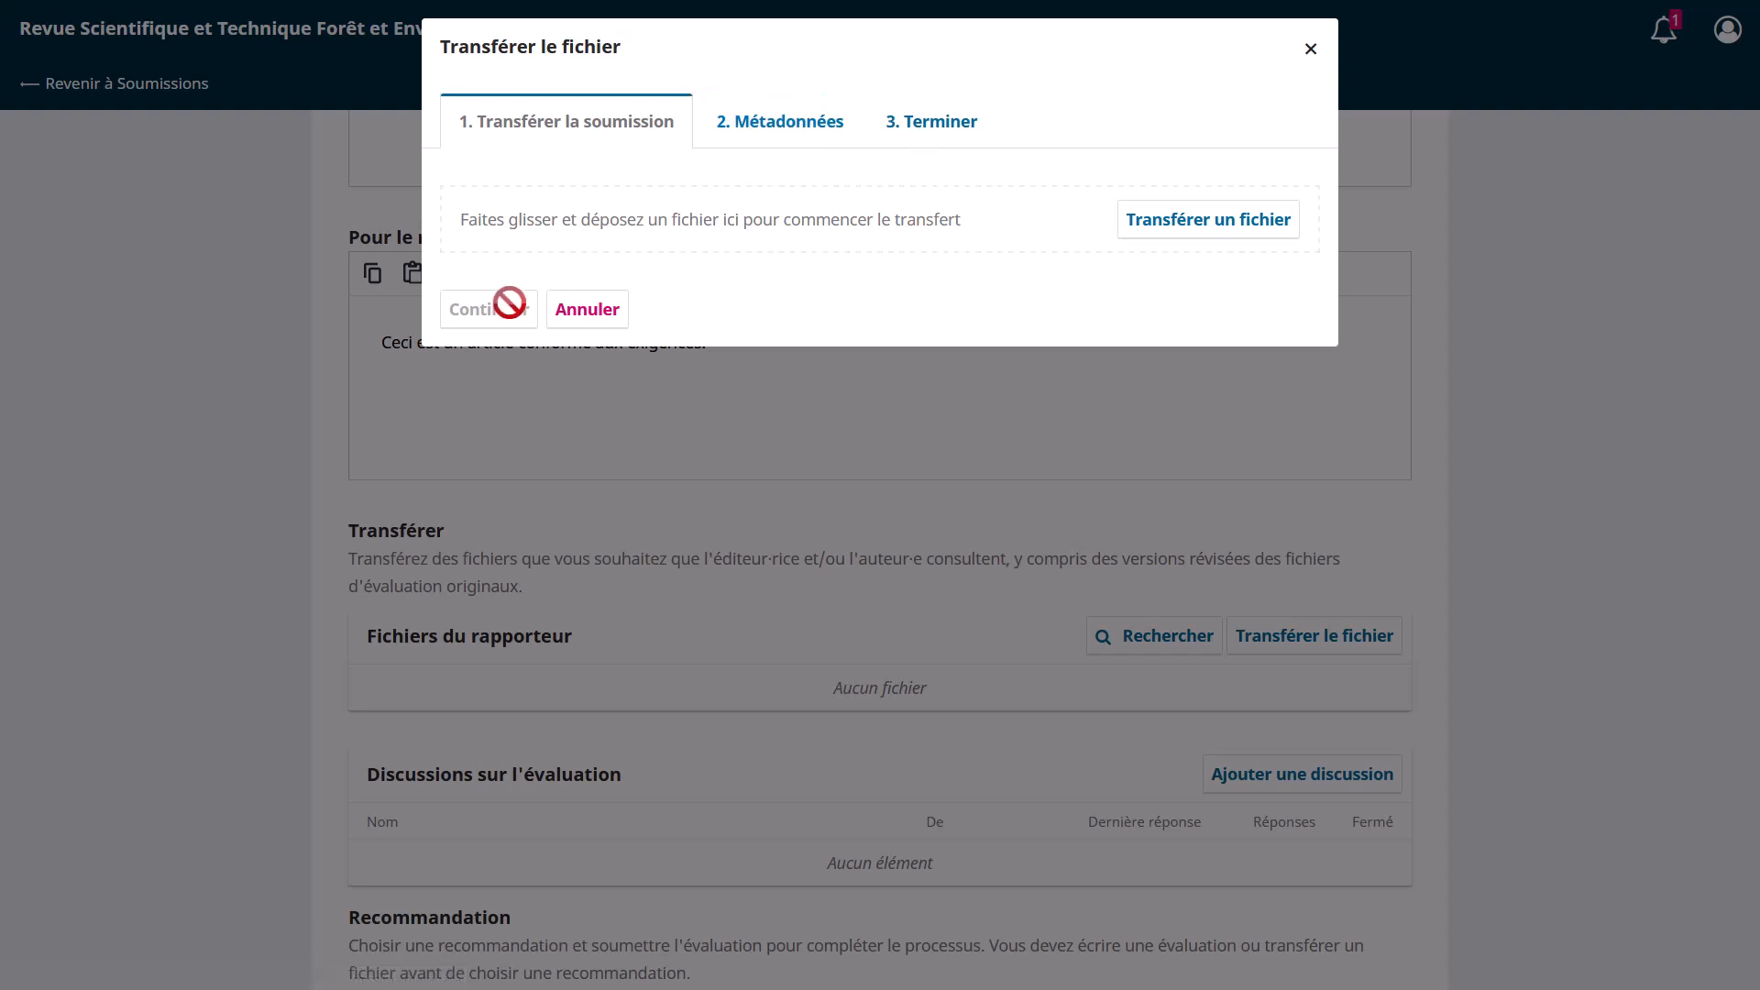
{"action": "left_click", "coordinate": [1436, 266]}
{"action": "scroll", "coordinate": [1539, 744], "scroll_direction": "down", "scroll_amount": 3}
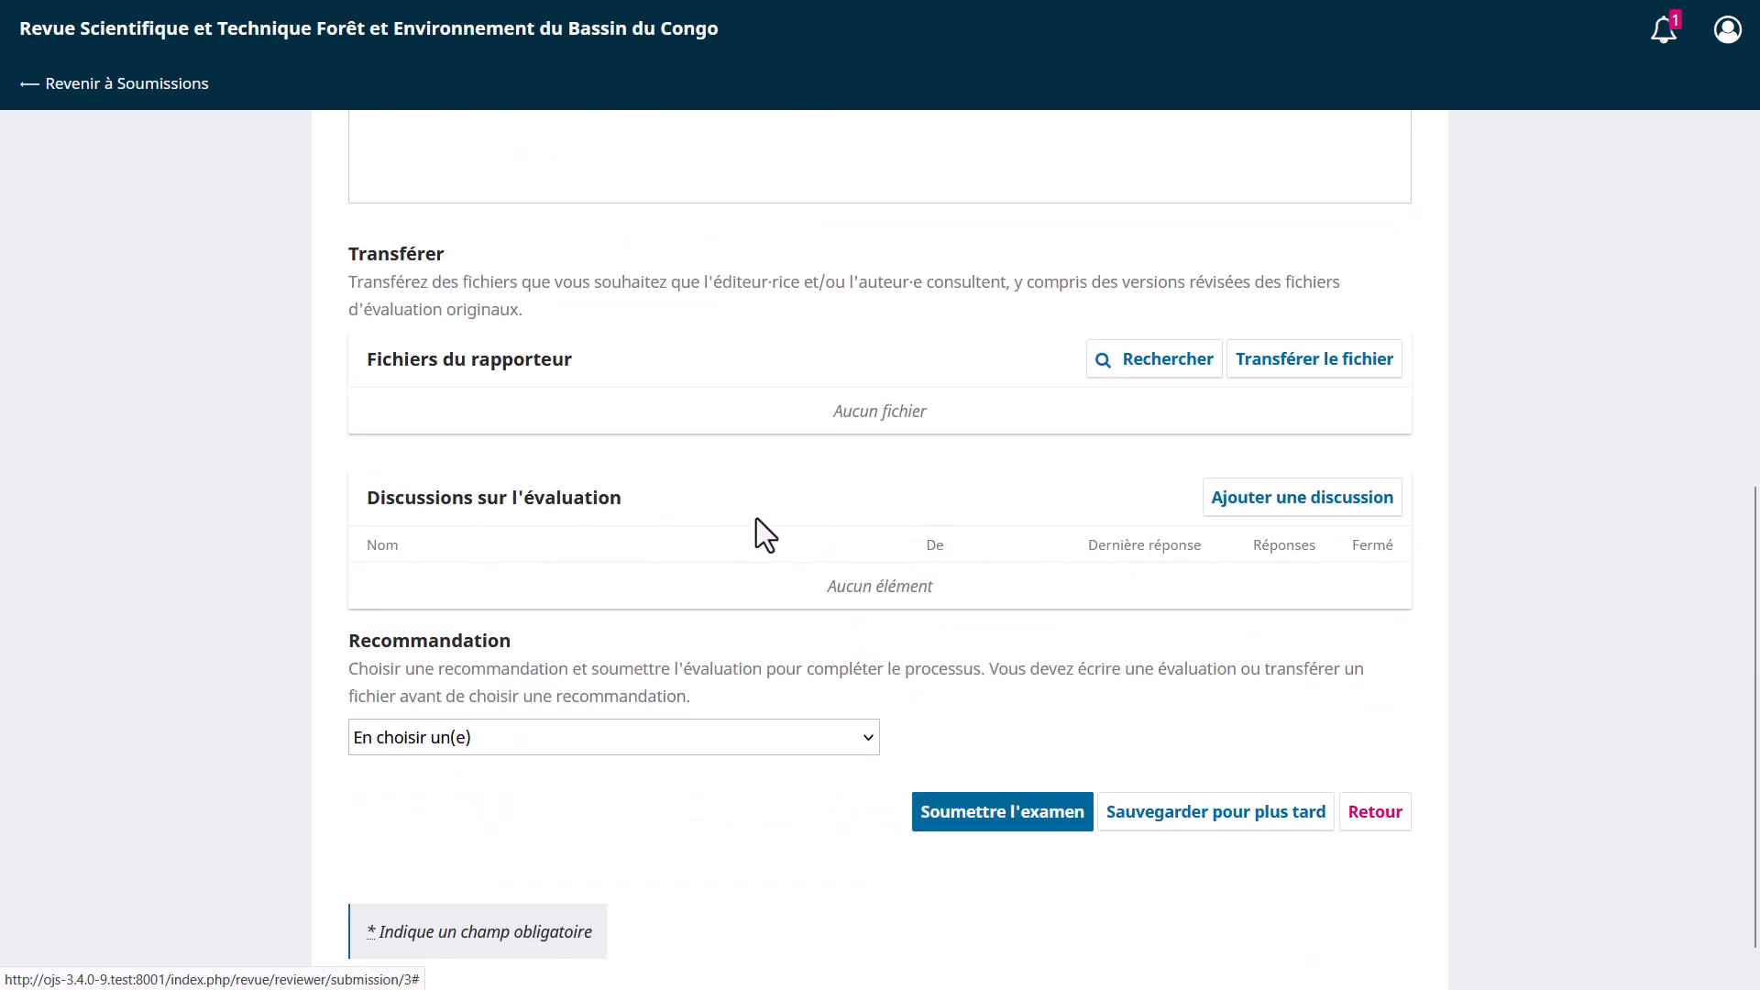
{"action": "left_click", "coordinate": [1299, 502]}
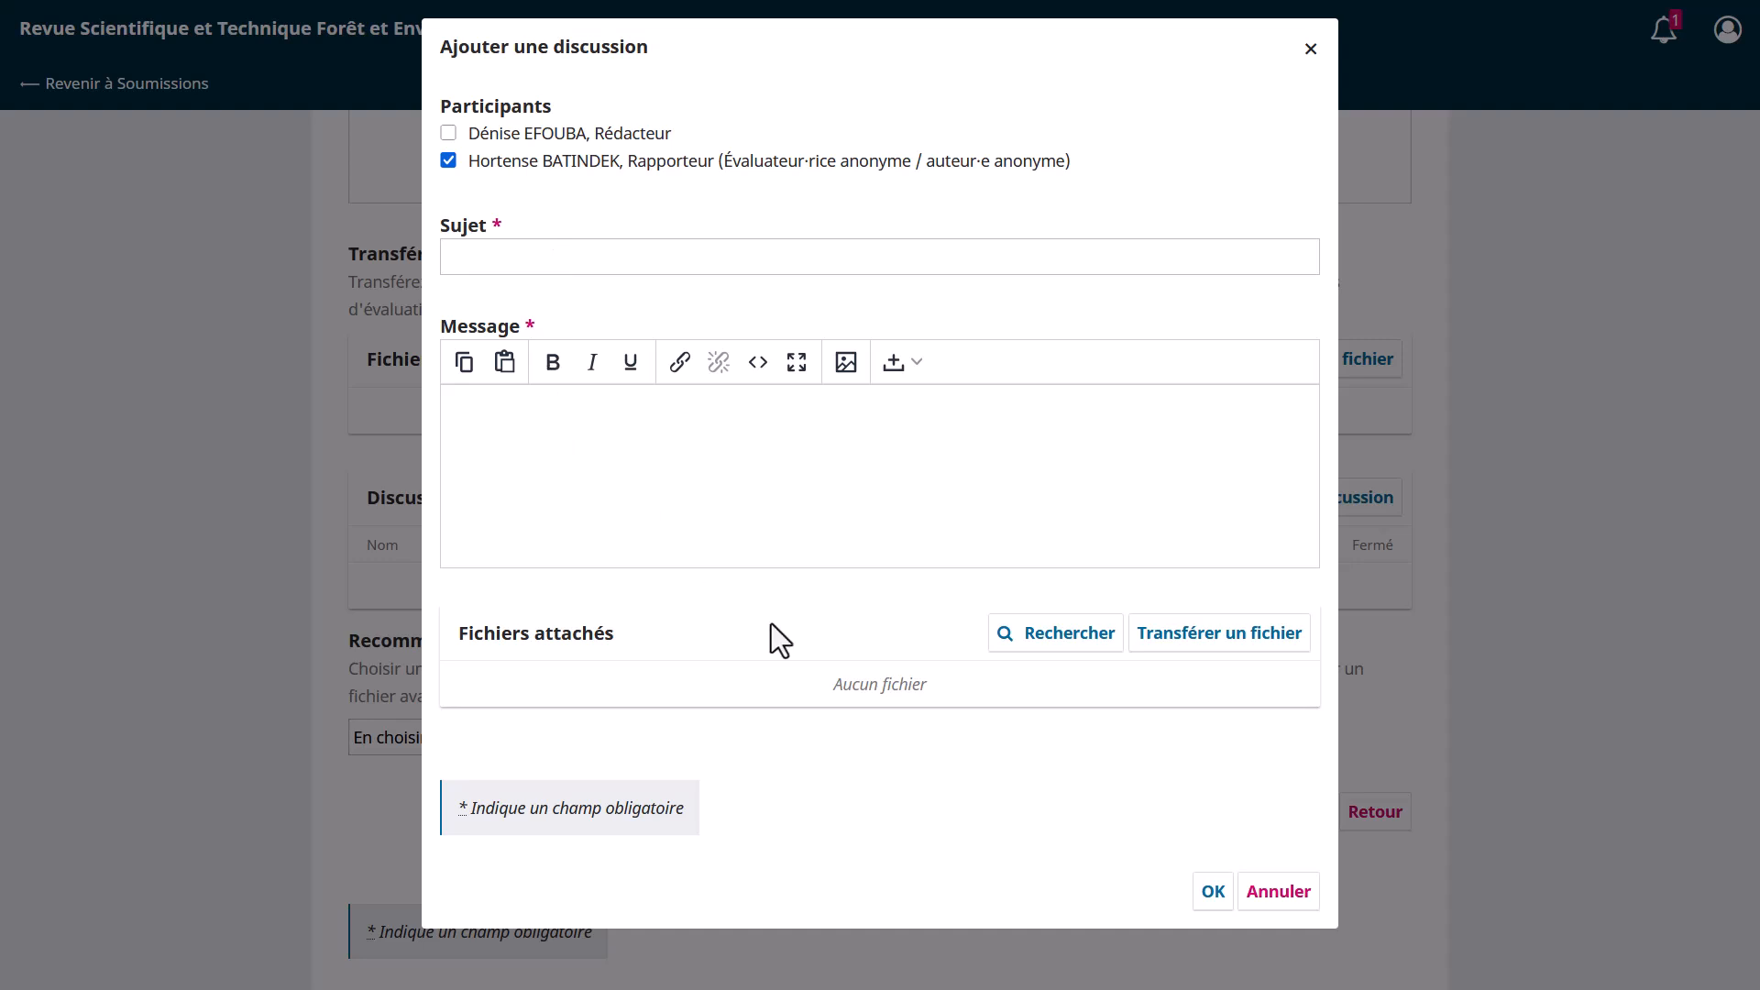
{"action": "left_click", "coordinate": [1432, 895]}
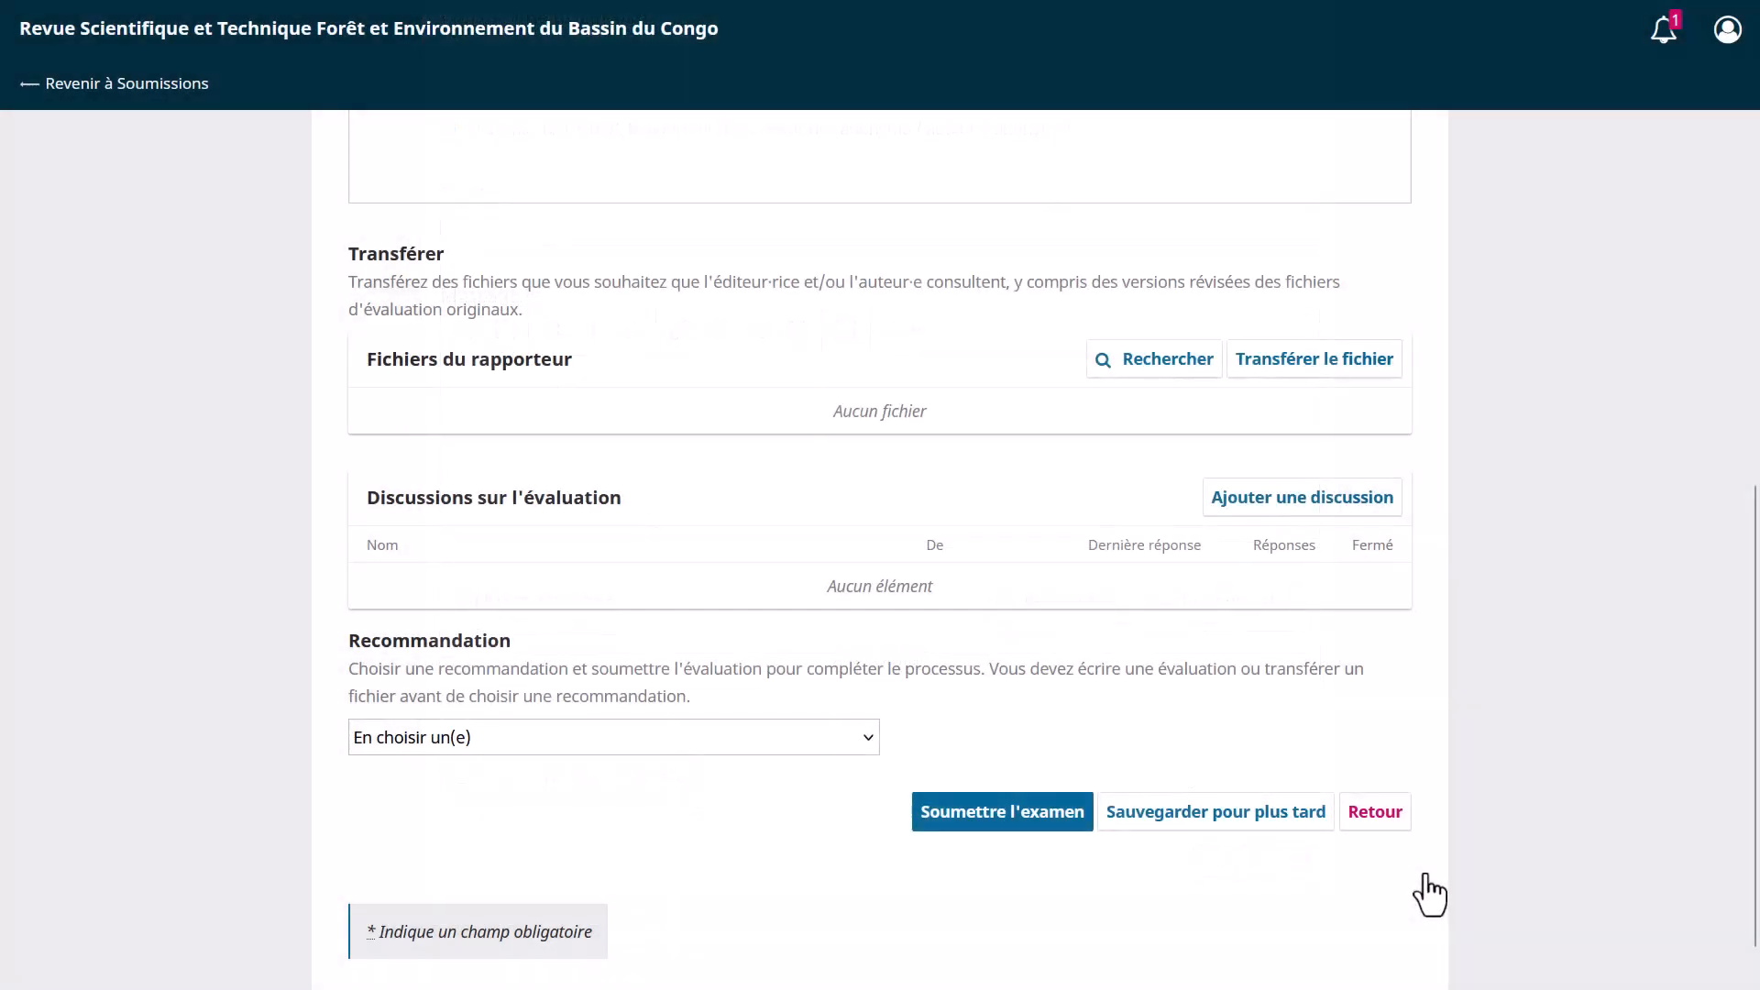
Set the recommendation to "Accepter la soumission" and submit the evaluation, confirming the sending
{"action": "scroll", "coordinate": [1430, 894], "scroll_direction": "down", "scroll_amount": 1}
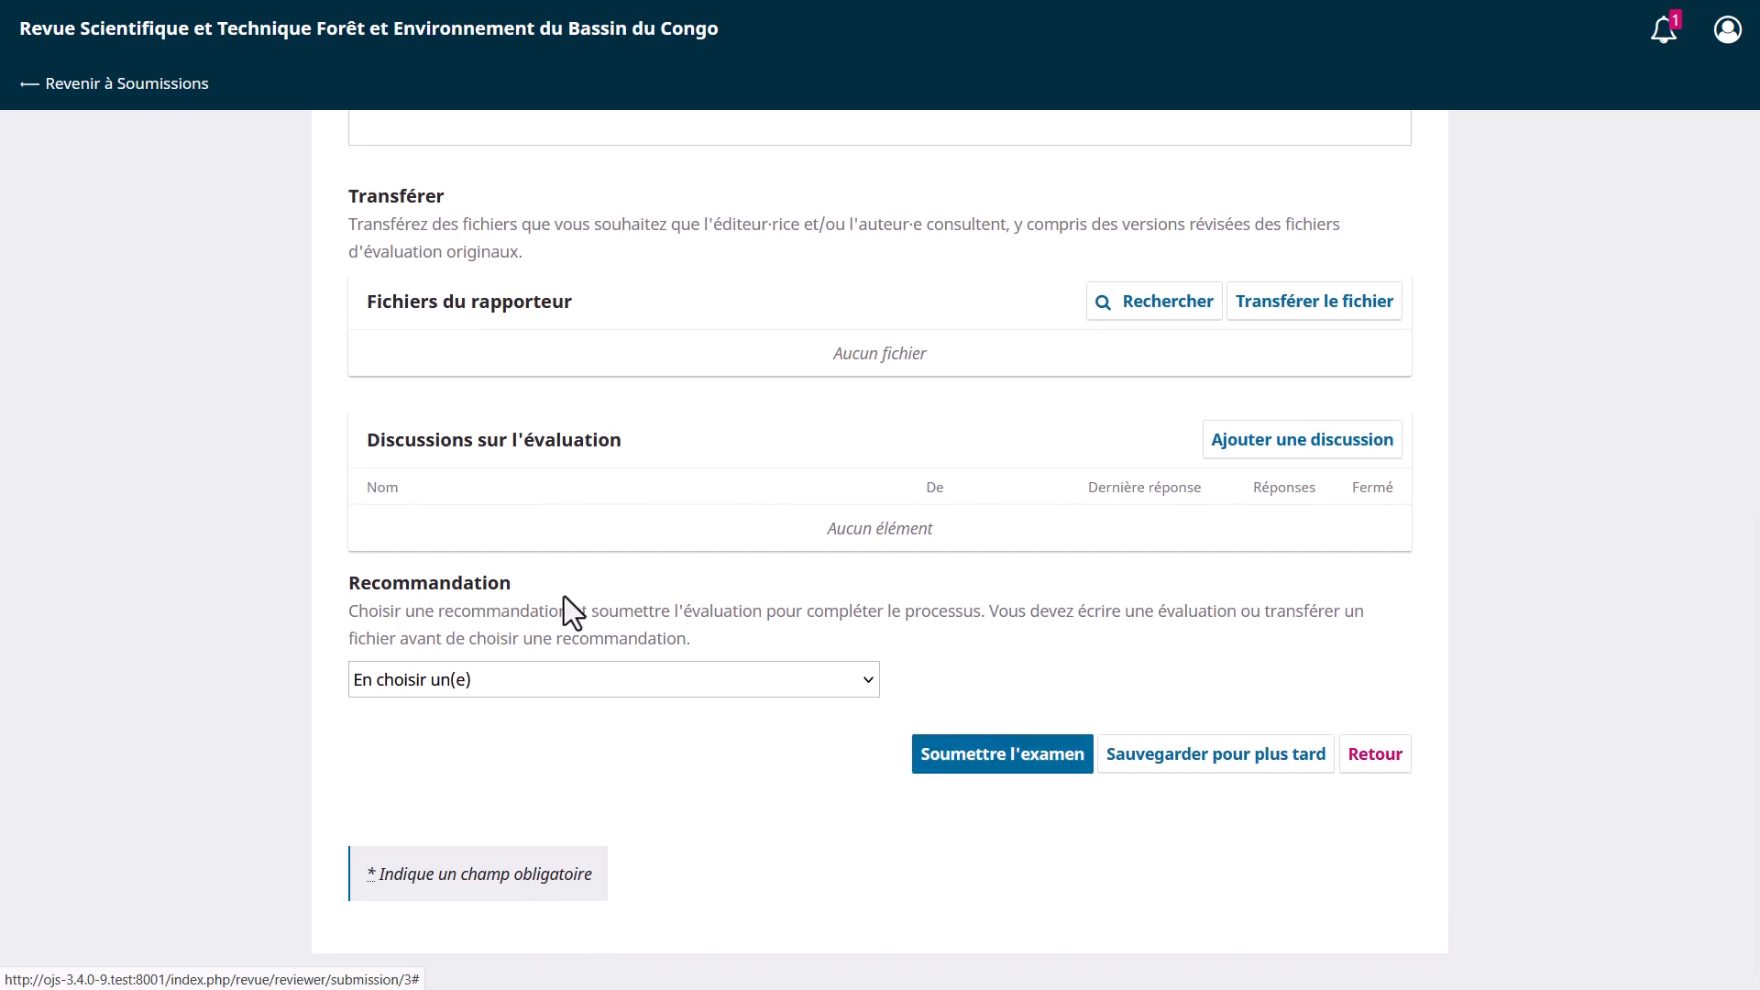
{"action": "left_click", "coordinate": [867, 688]}
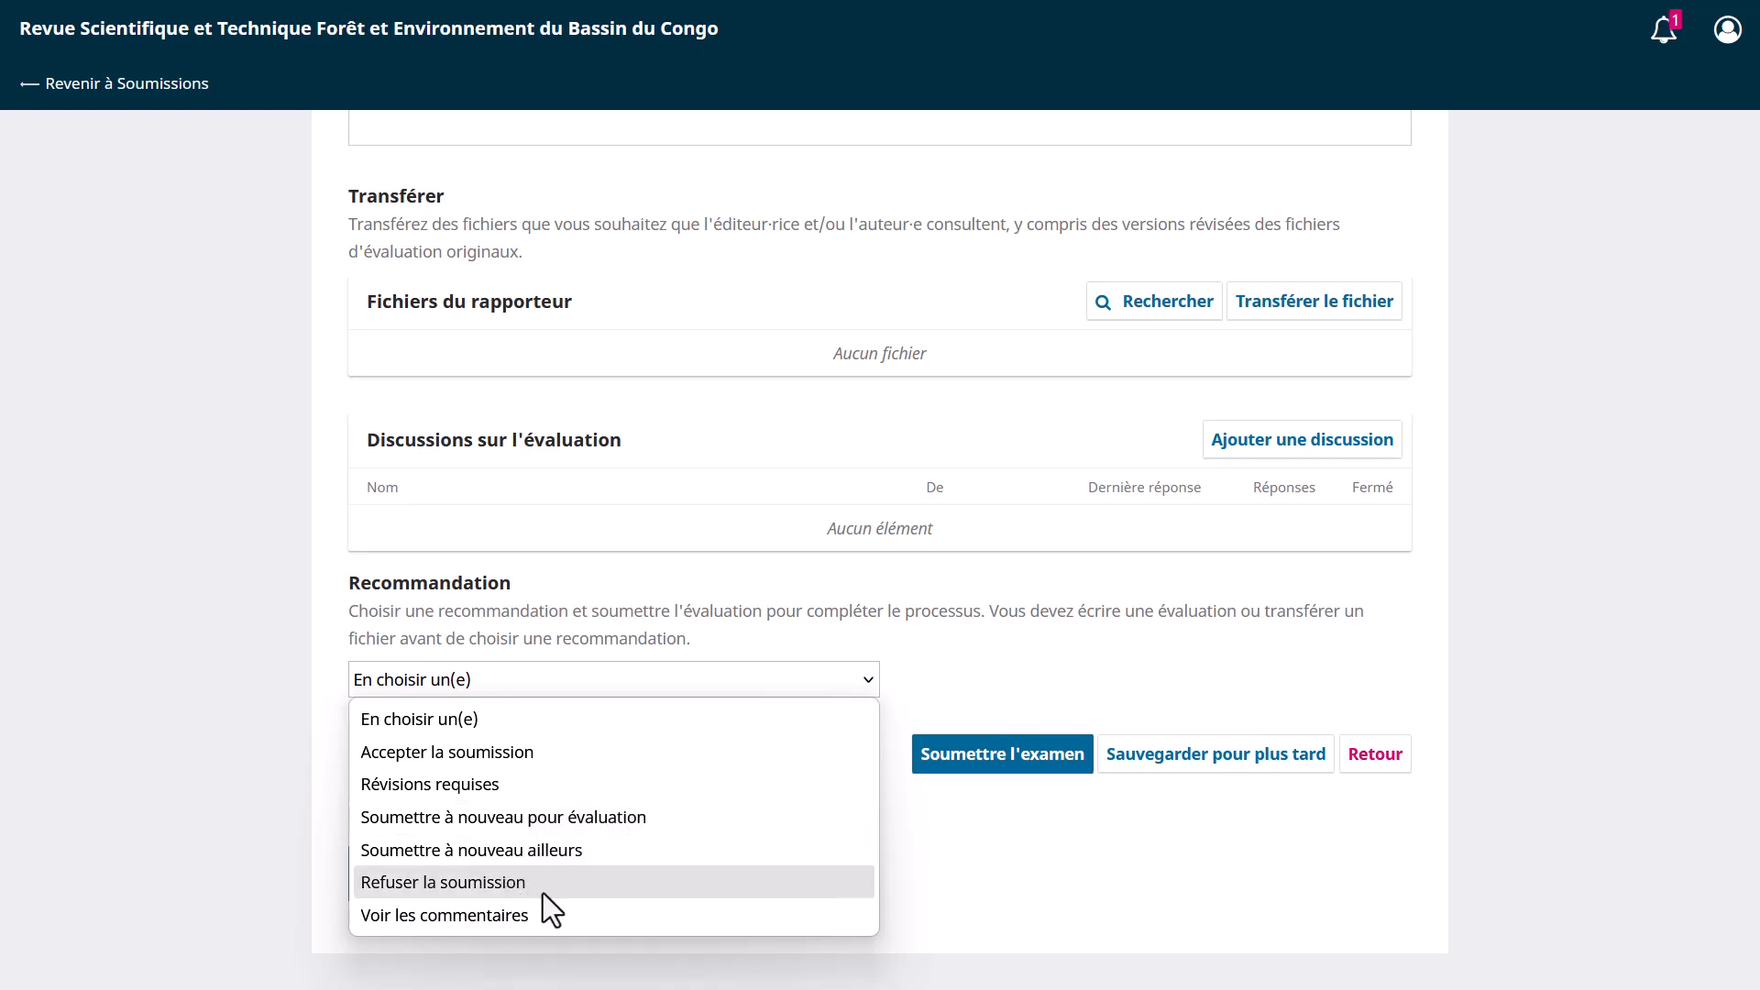
{"action": "left_click", "coordinate": [605, 752]}
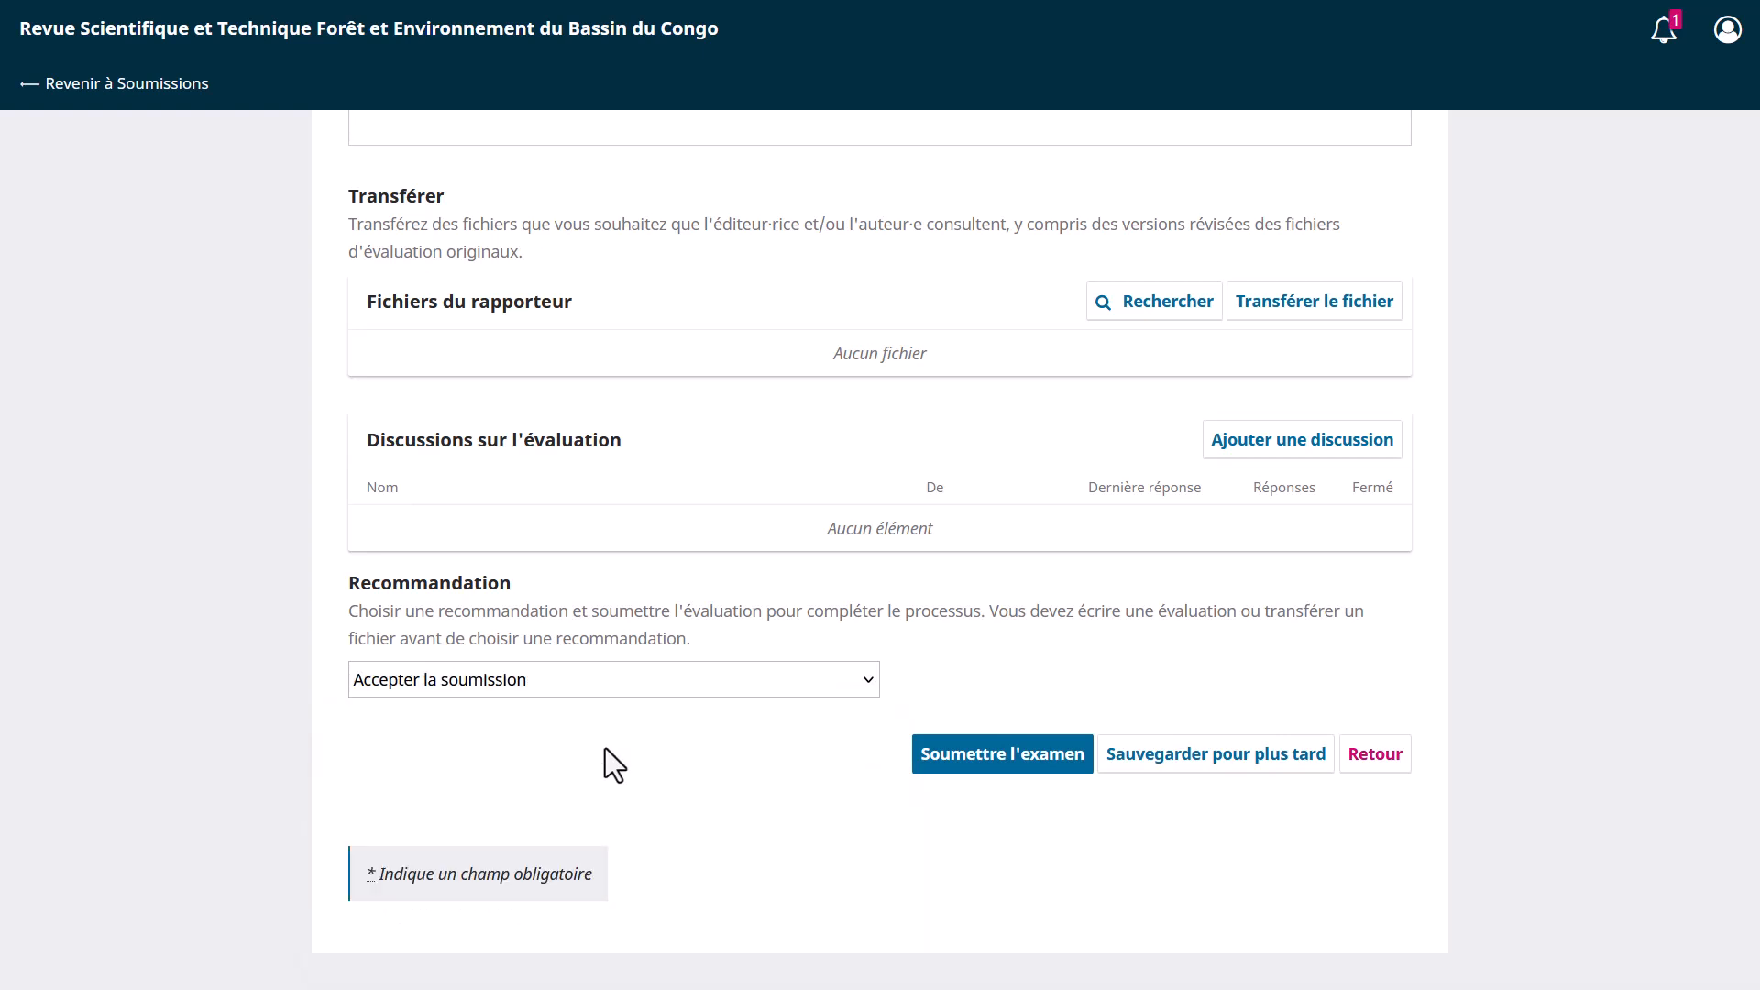
{"action": "left_click", "coordinate": [1013, 757]}
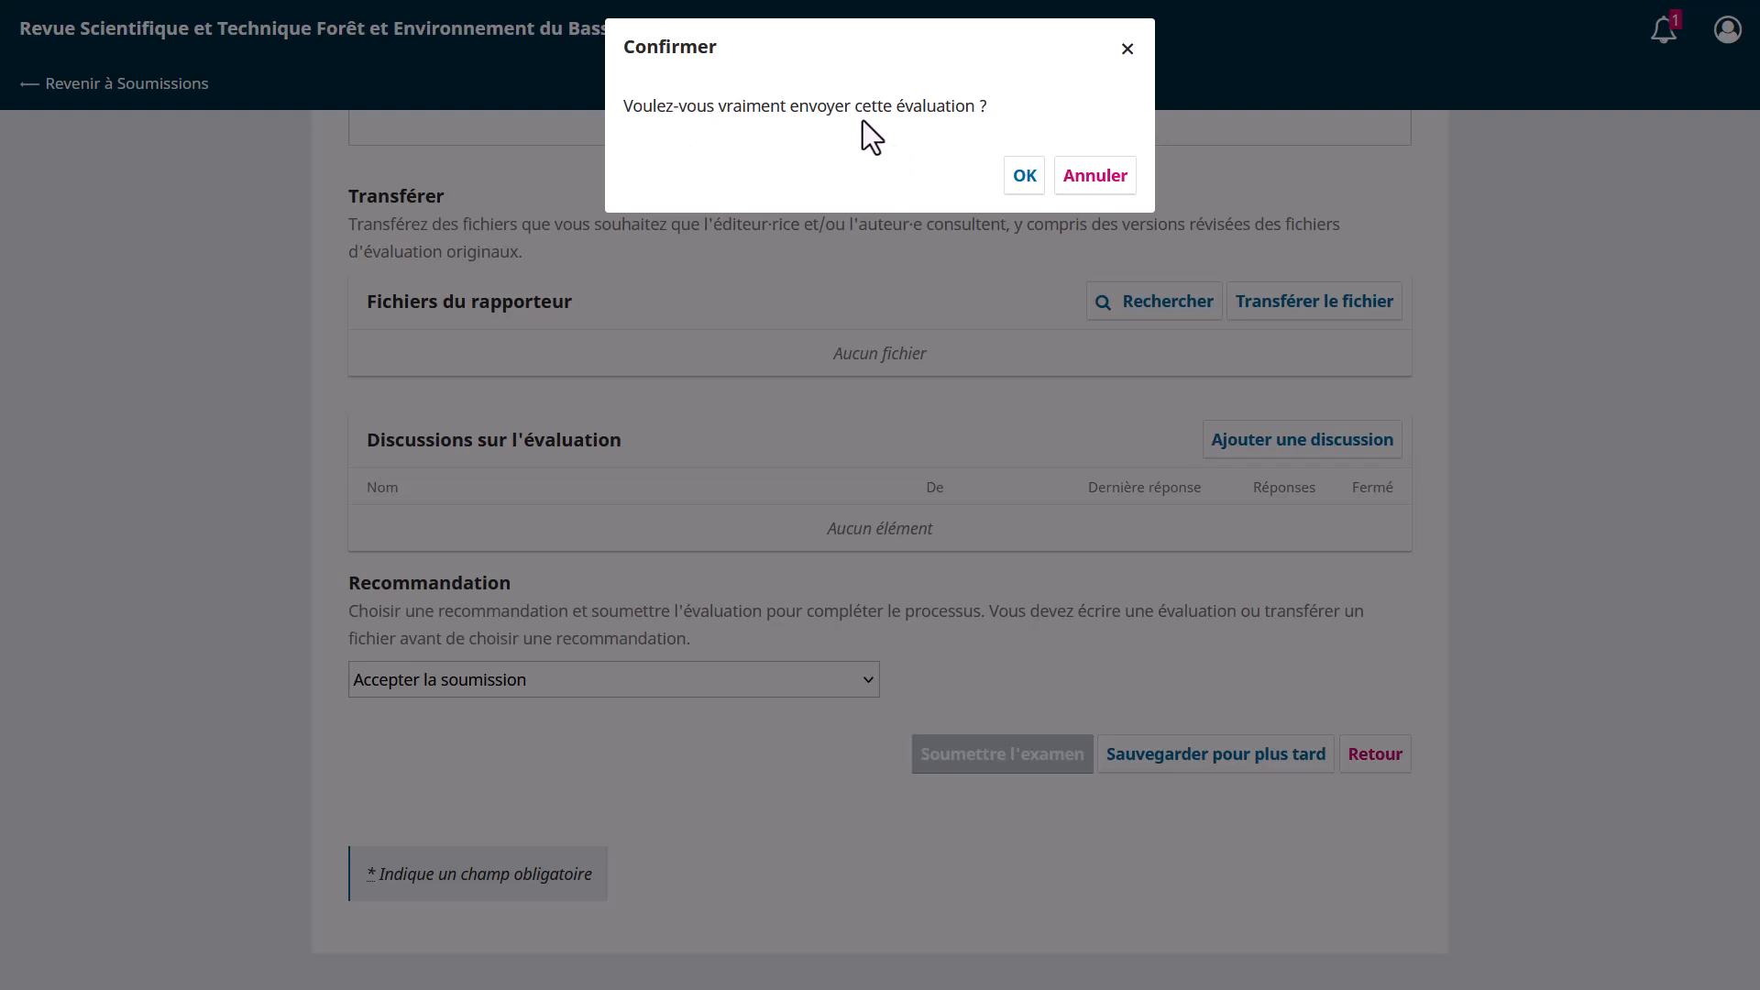
{"action": "left_click", "coordinate": [1024, 175]}
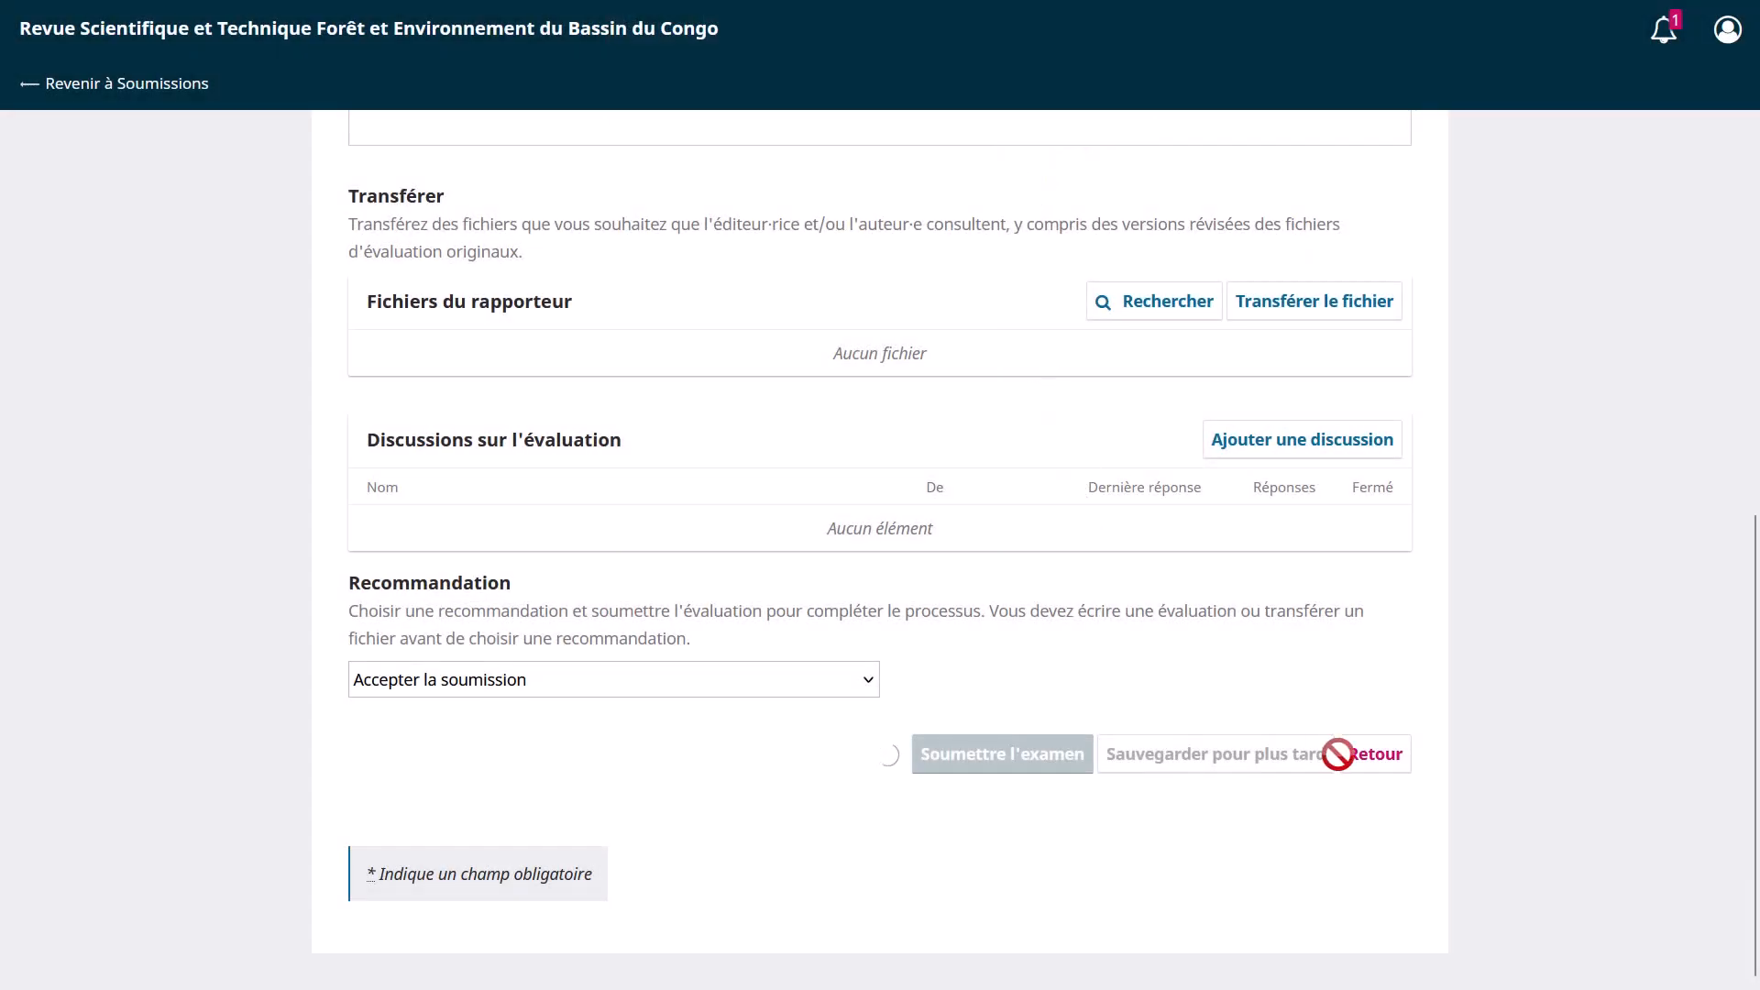